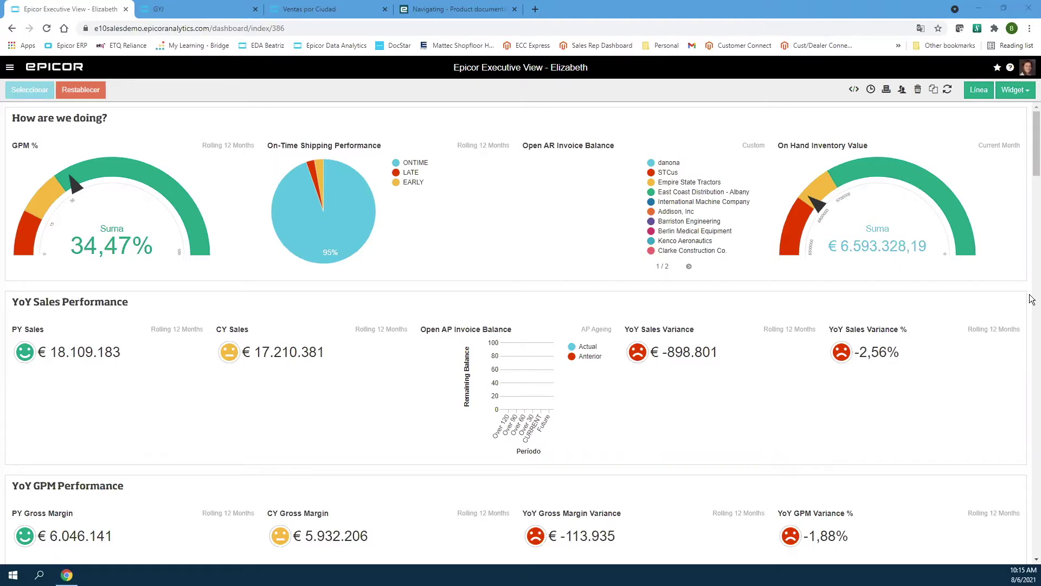
Review the indicators in the How are we doing?, YoY Sales Performance and YoY GPM Performance sections of the executive dashboard.
{"action": "left_click", "coordinate": [664, 11]}
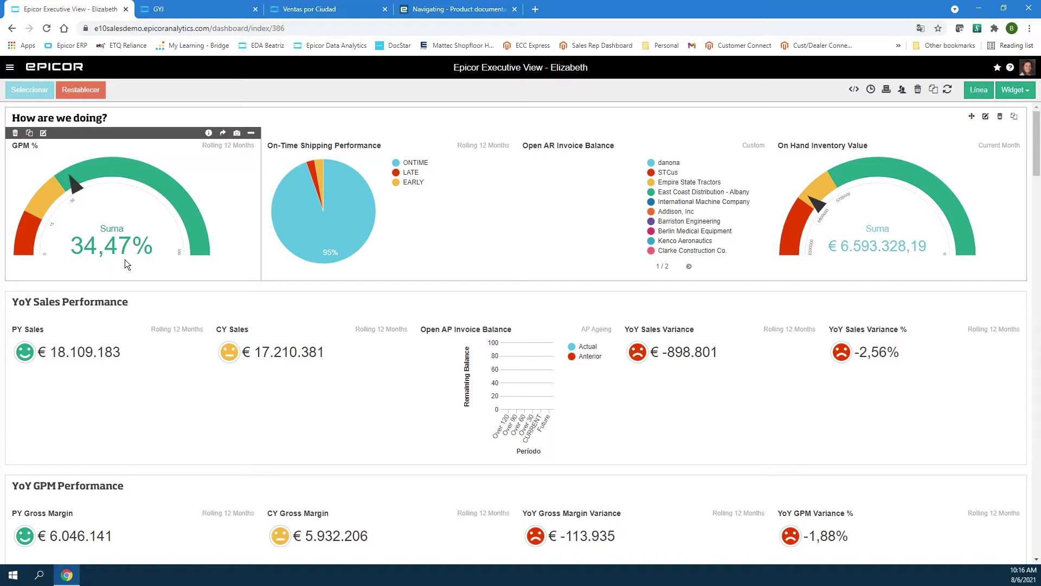
{"action": "mouse_move", "coordinate": [341, 229]}
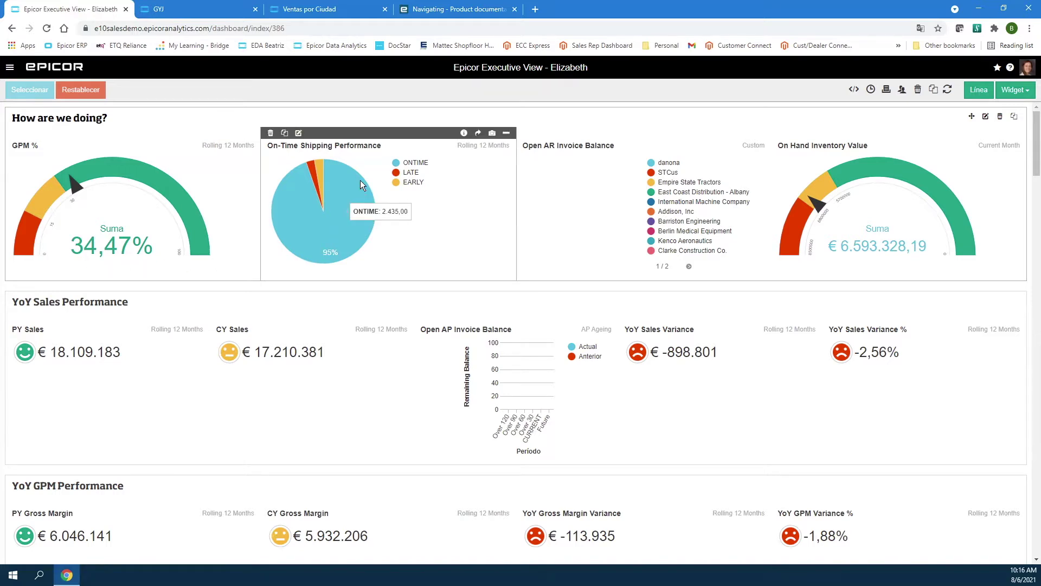
{"action": "mouse_move", "coordinate": [326, 259]}
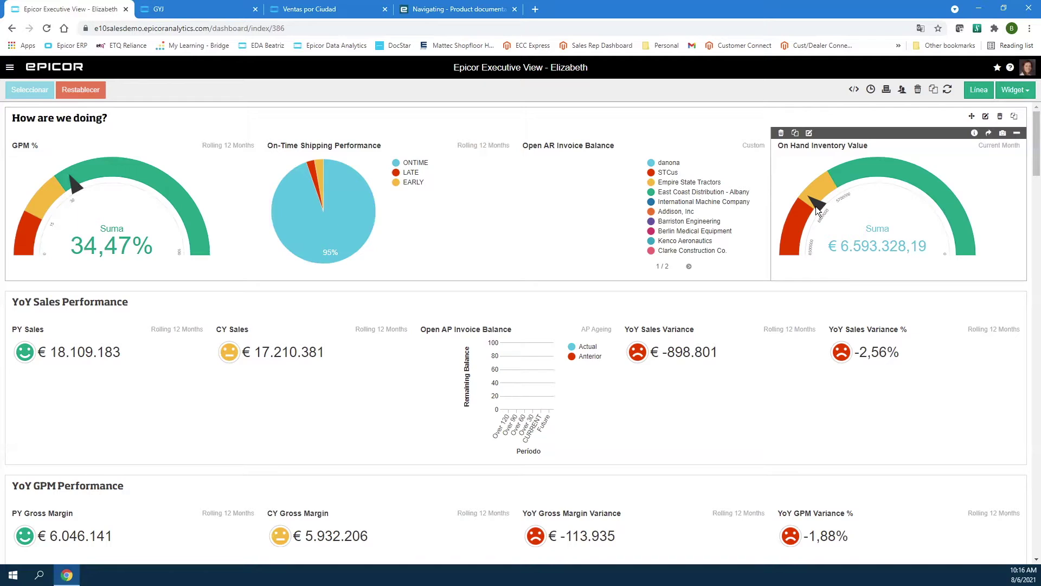
{"action": "scroll", "coordinate": [761, 337], "scroll_direction": "down", "scroll_amount": 1}
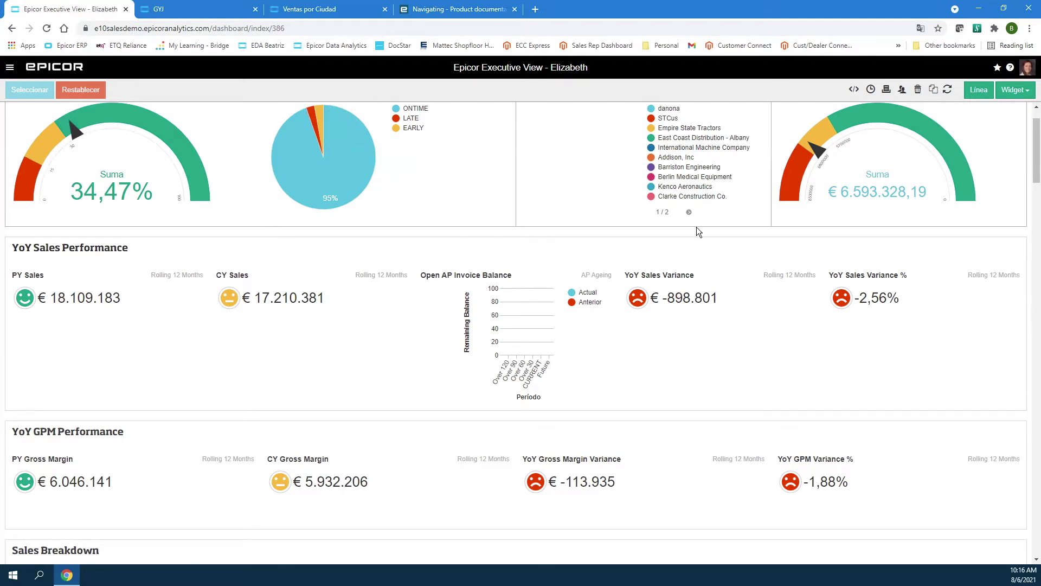
{"action": "scroll", "coordinate": [576, 381], "scroll_direction": "down", "scroll_amount": 1}
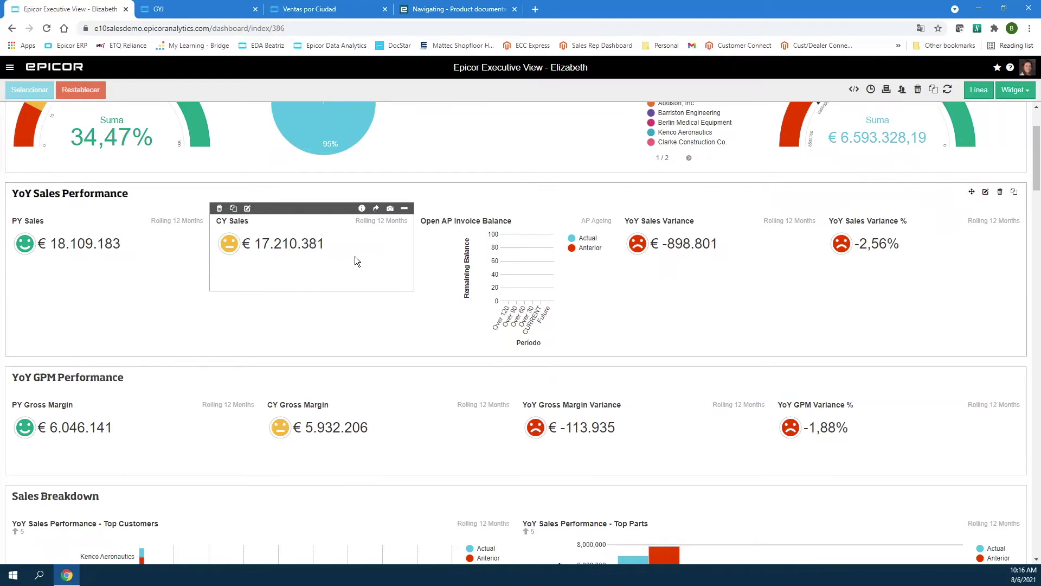
{"action": "scroll", "coordinate": [235, 277], "scroll_direction": "down", "scroll_amount": 4}
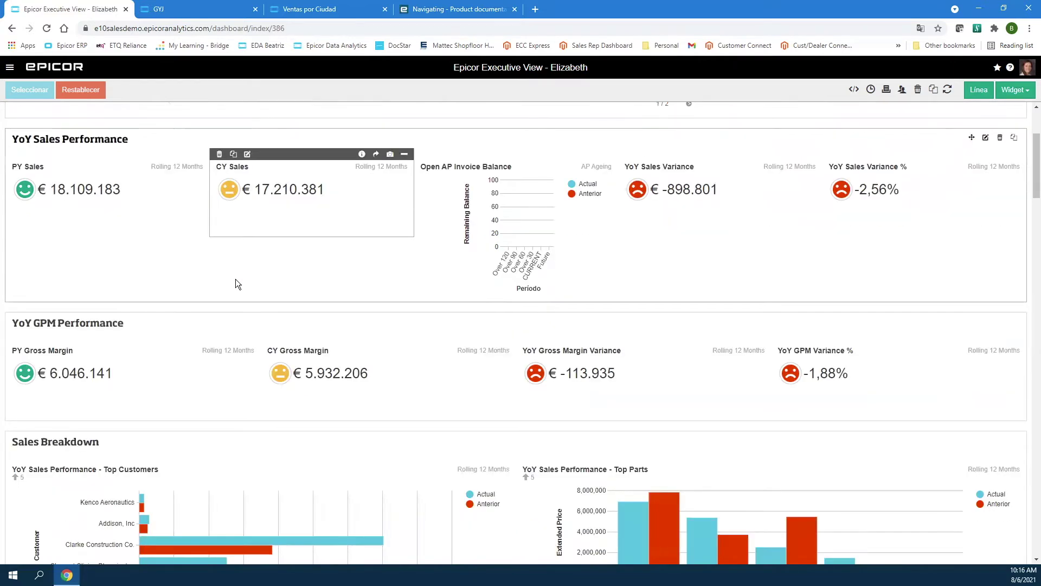
{"action": "scroll", "coordinate": [235, 279], "scroll_direction": "down", "scroll_amount": 2}
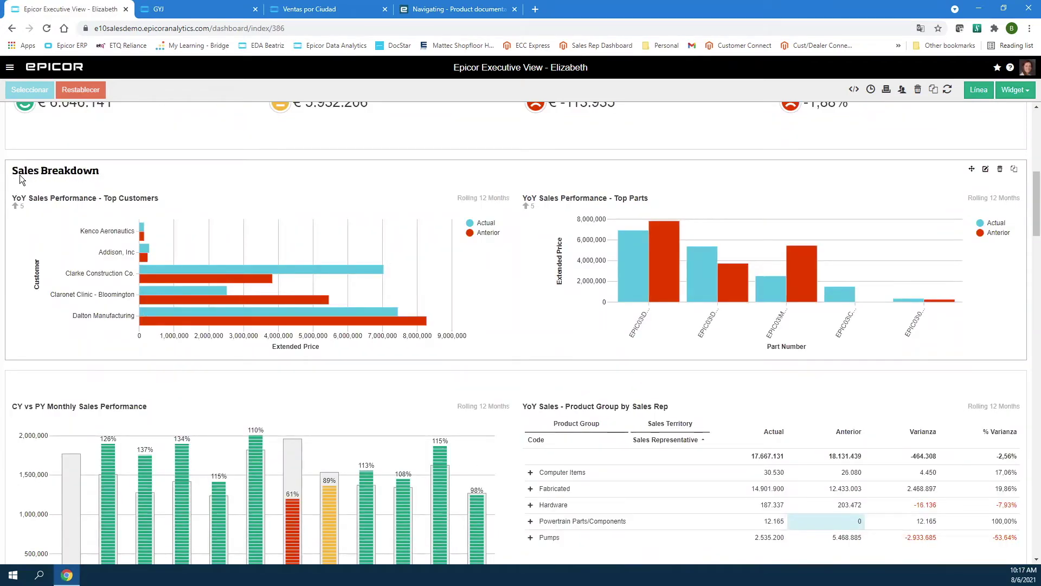
Examine current and previous sales values in the Sales Breakdown charts for Top Customers and Top Parts.
{"action": "mouse_move", "coordinate": [76, 211]}
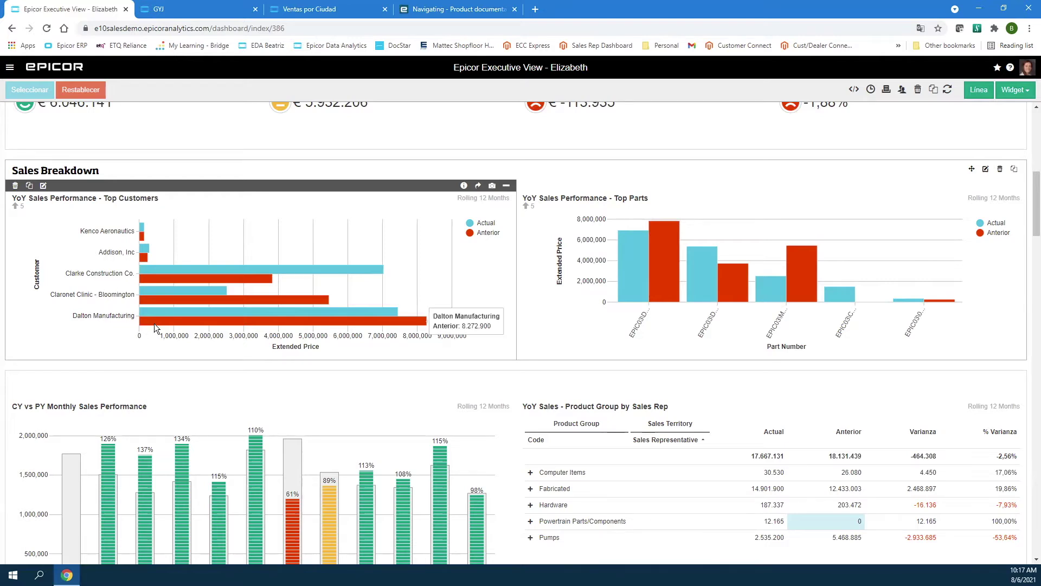
{"action": "mouse_move", "coordinate": [426, 324]}
{"action": "mouse_move", "coordinate": [394, 317]}
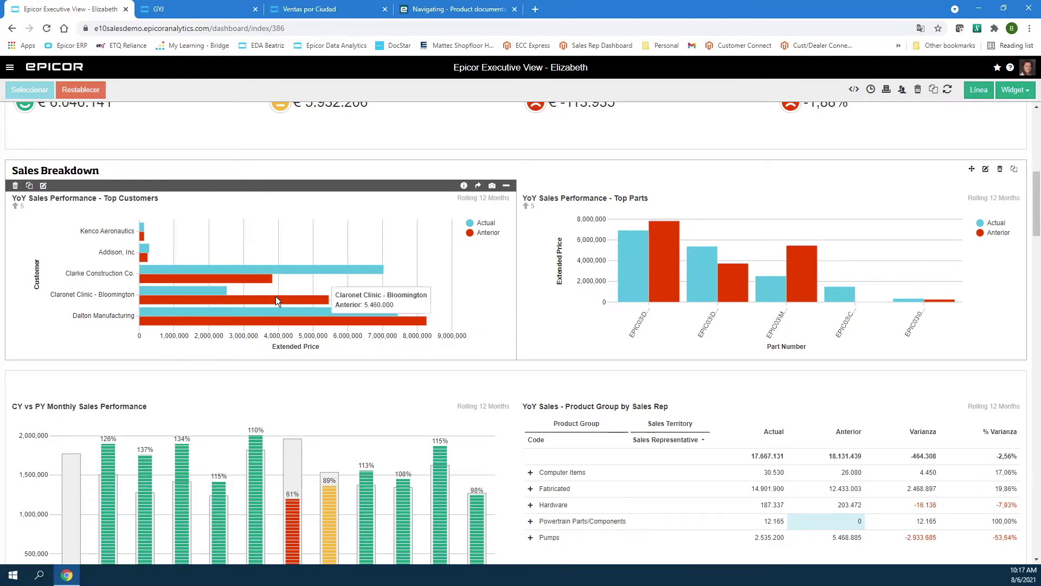
{"action": "mouse_move", "coordinate": [220, 286]}
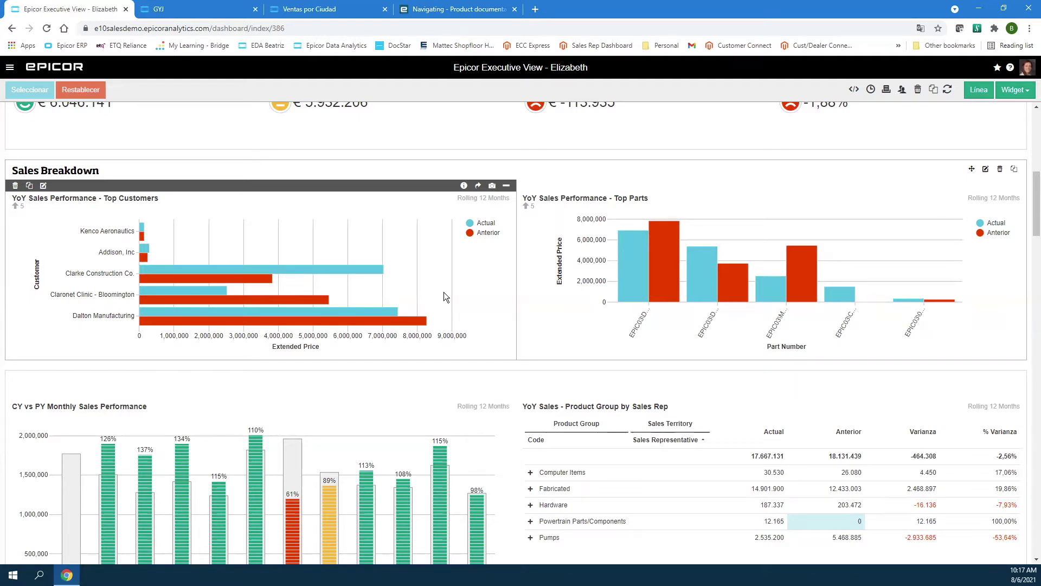
{"action": "mouse_move", "coordinate": [647, 299]}
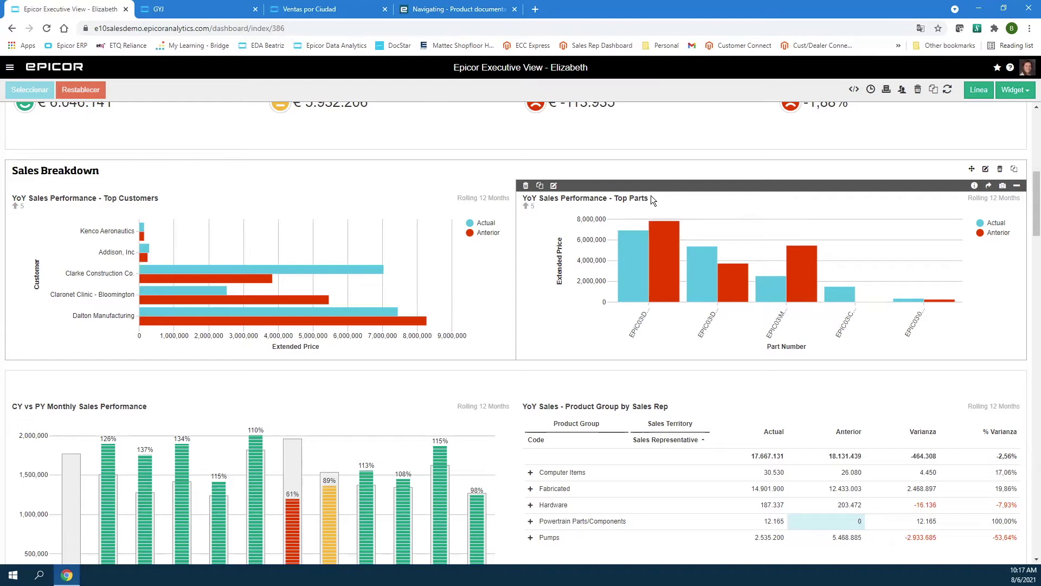
{"action": "mouse_move", "coordinate": [631, 271]}
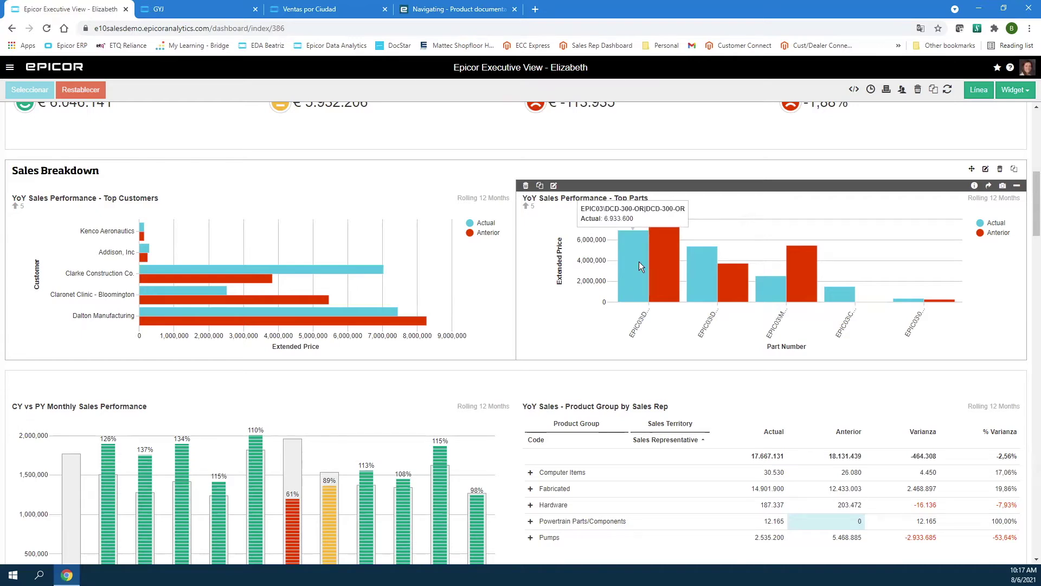
{"action": "mouse_move", "coordinate": [703, 280]}
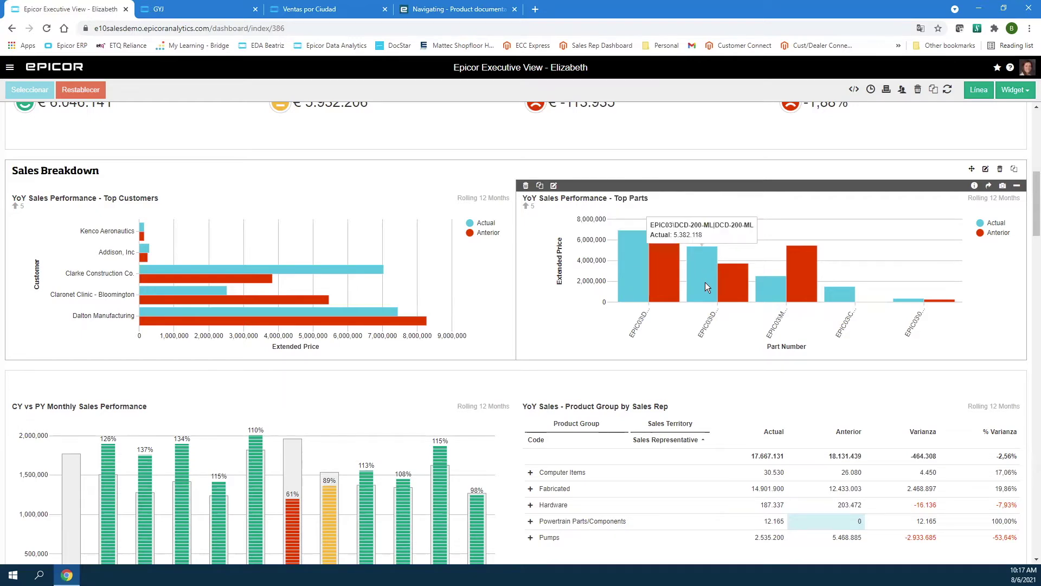
Expand every product group, from Computer Items to Pumps, in the YoY Sales - Product Group by Sales Rep table.
{"action": "scroll", "coordinate": [724, 328], "scroll_direction": "down", "scroll_amount": 4}
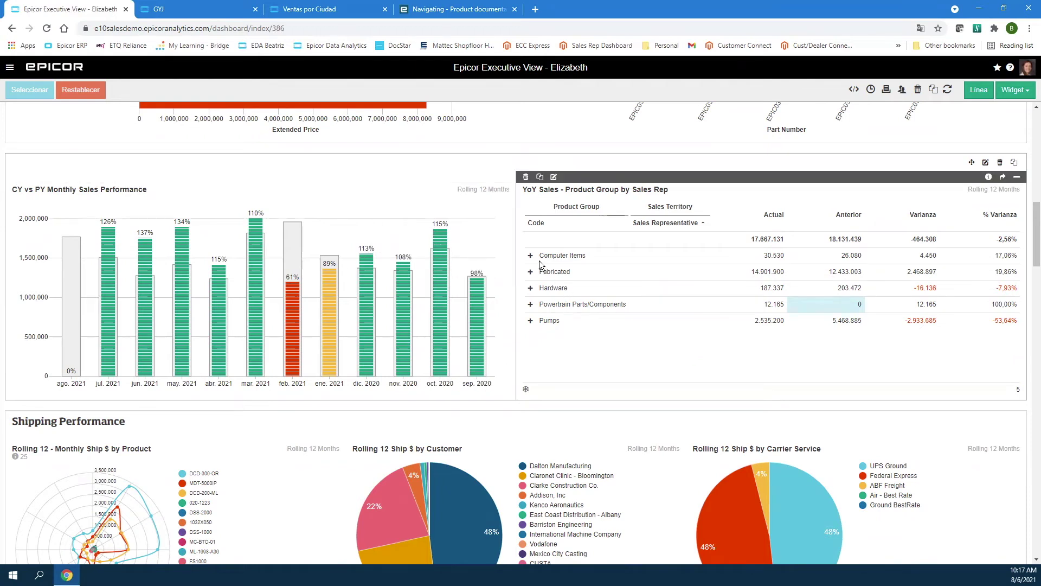
{"action": "left_click", "coordinate": [531, 256]}
{"action": "left_click", "coordinate": [531, 272]}
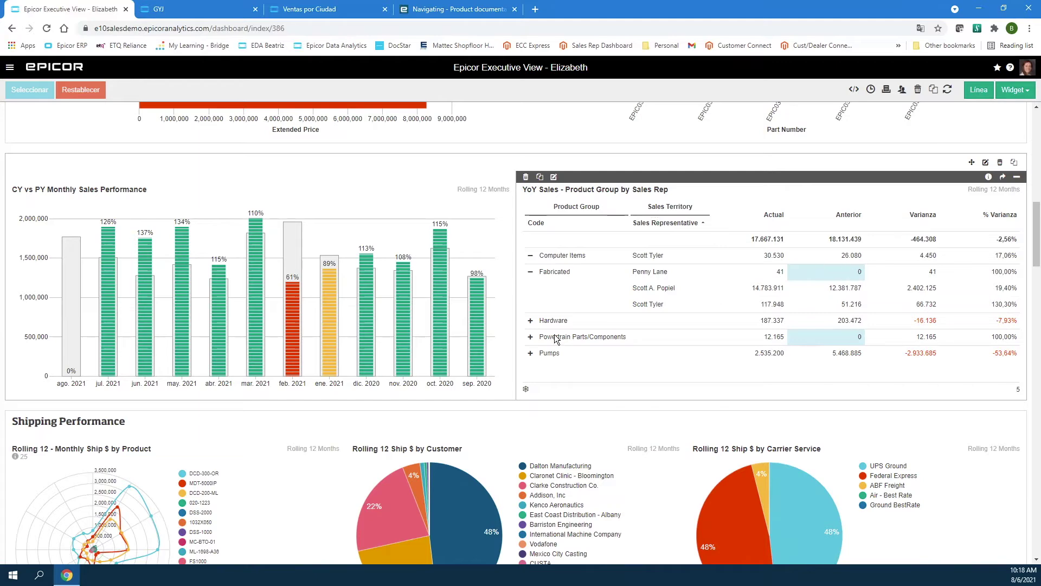
{"action": "left_click", "coordinate": [532, 321]}
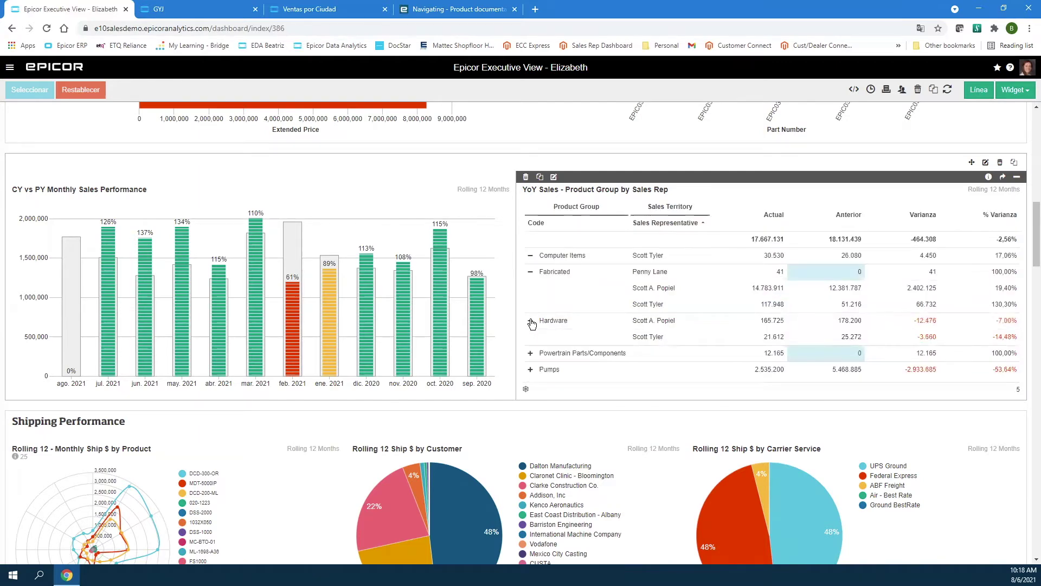
{"action": "scroll", "coordinate": [532, 314], "scroll_direction": "down", "scroll_amount": 1}
{"action": "left_click", "coordinate": [530, 299]}
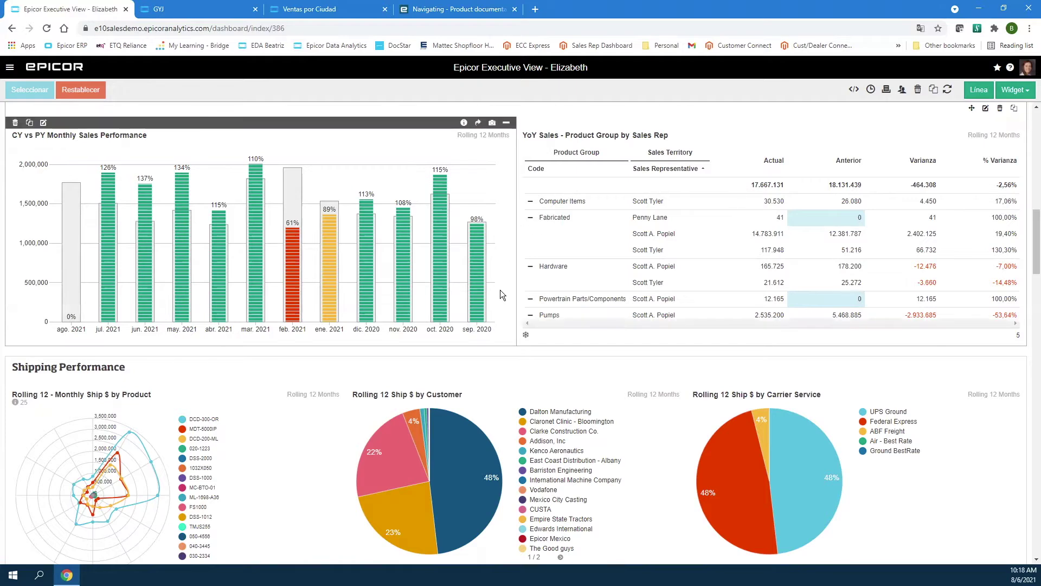
Zoom into the United States hotspots on the Shipment Concentration and Early Shipment Concentration maps.
{"action": "scroll", "coordinate": [501, 292], "scroll_direction": "down", "scroll_amount": 2}
{"action": "scroll", "coordinate": [501, 292], "scroll_direction": "down", "scroll_amount": 1}
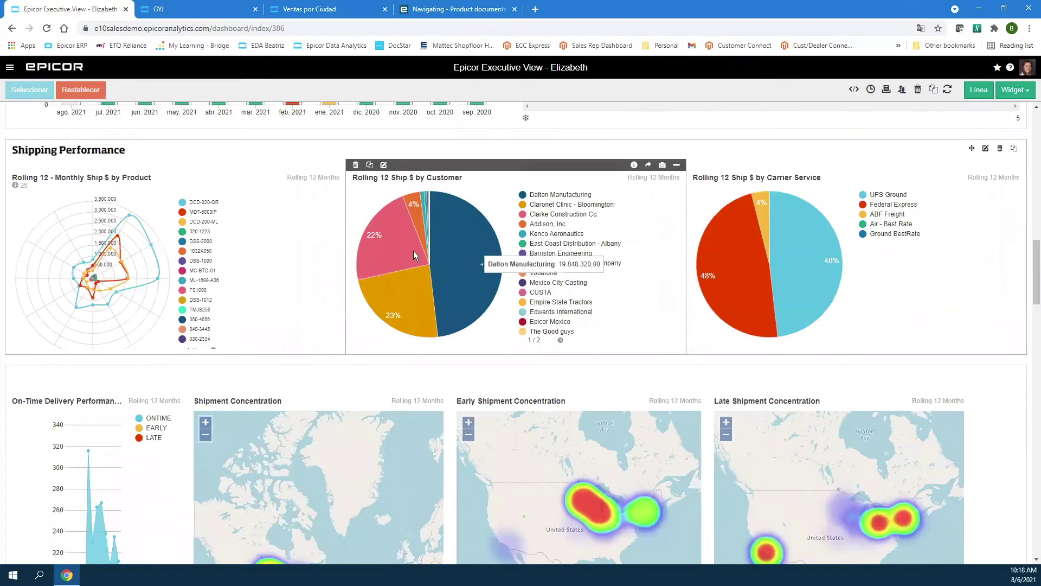
{"action": "scroll", "coordinate": [585, 309], "scroll_direction": "down", "scroll_amount": 1}
{"action": "scroll", "coordinate": [614, 311], "scroll_direction": "down", "scroll_amount": 2}
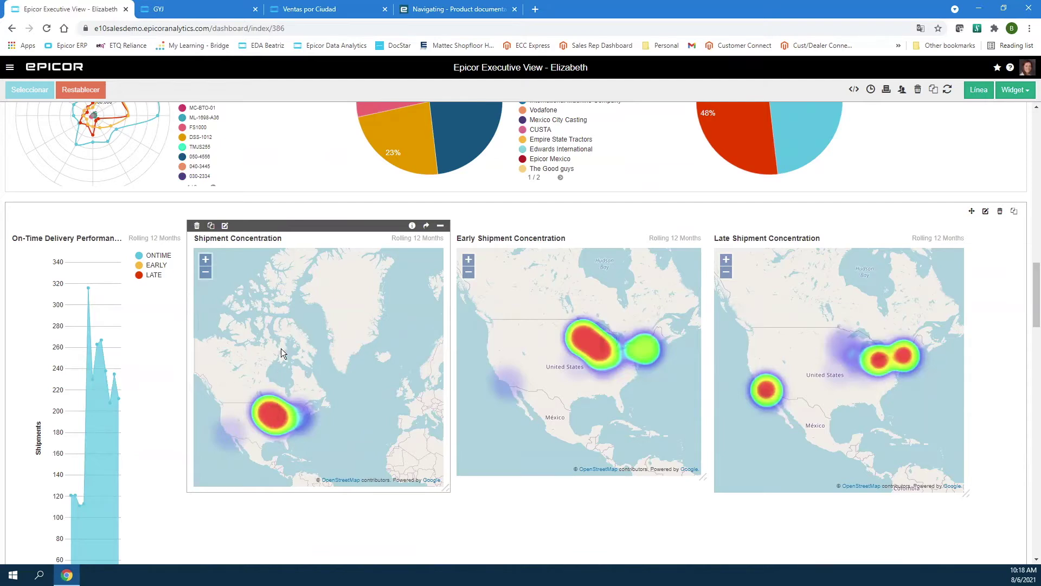
{"action": "left_click", "coordinate": [206, 260]}
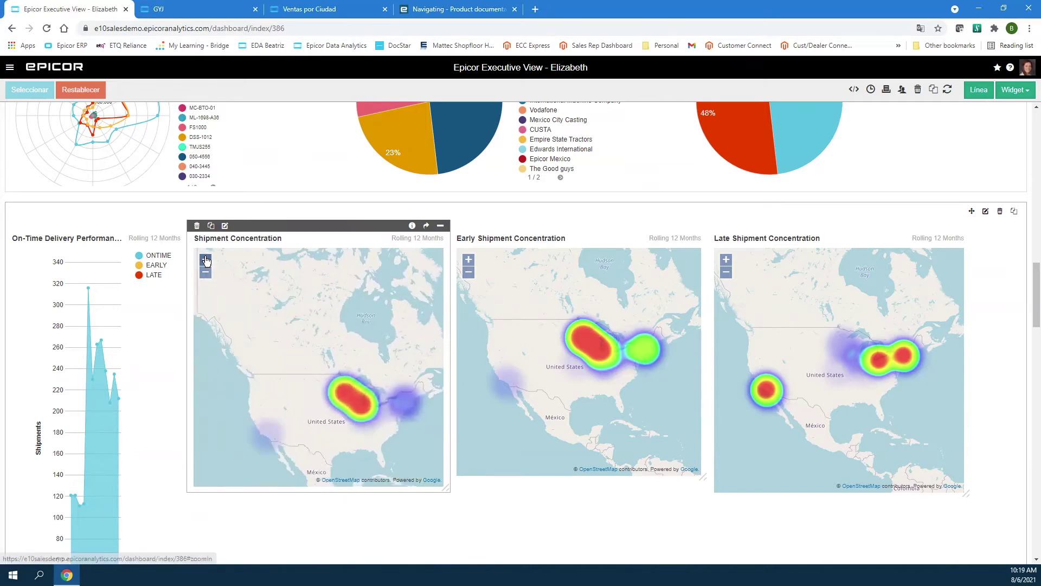
{"action": "left_click", "coordinate": [206, 260]}
{"action": "left_click_drag", "start_coordinate": [297, 320], "coordinate": [276, 291]}
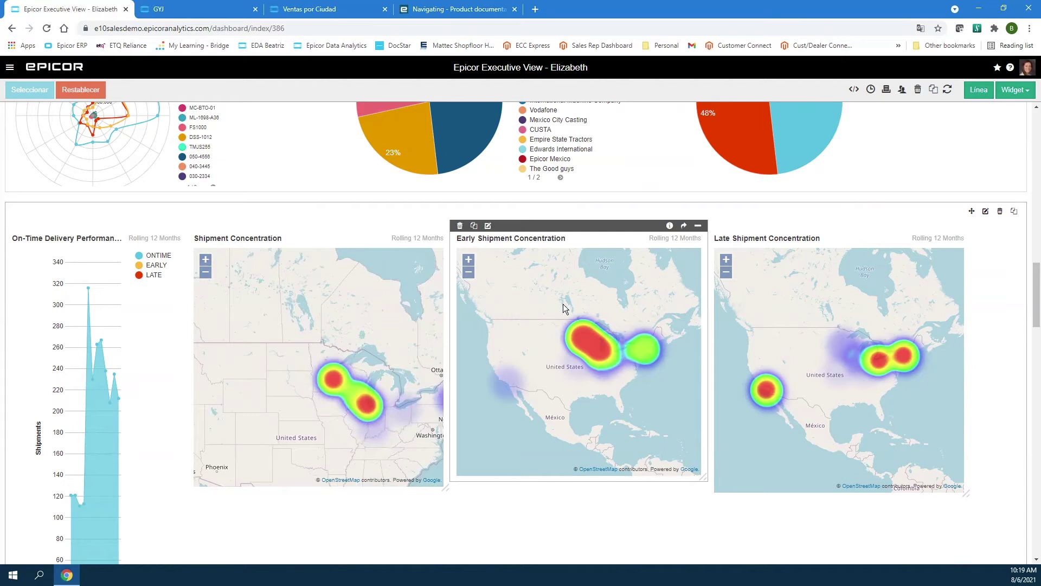
{"action": "left_click", "coordinate": [469, 260]}
{"action": "left_click_drag", "start_coordinate": [613, 414], "coordinate": [558, 400]}
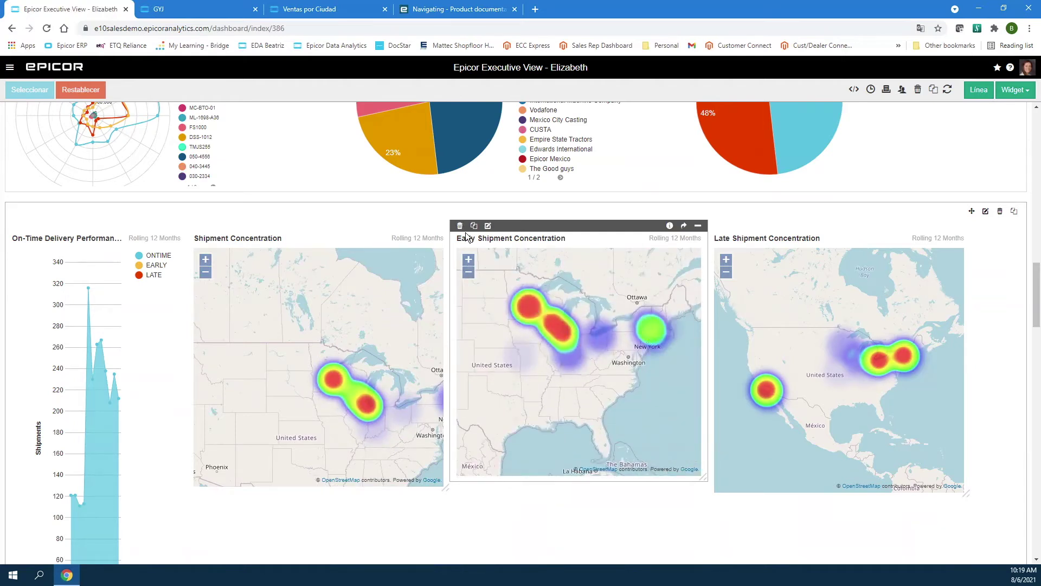
Inspect the eastern and western United States up close on the Late Shipment Concentration map, restoring its wider zoom level.
{"action": "left_click", "coordinate": [725, 260]}
{"action": "left_click_drag", "start_coordinate": [841, 332], "coordinate": [832, 322]}
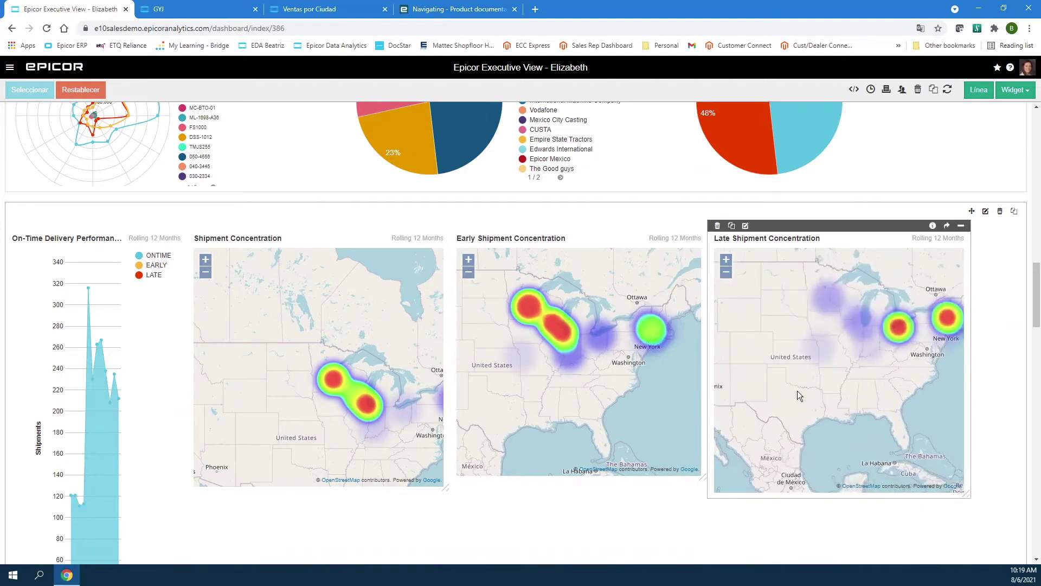
{"action": "left_click_drag", "start_coordinate": [797, 391], "coordinate": [749, 361]}
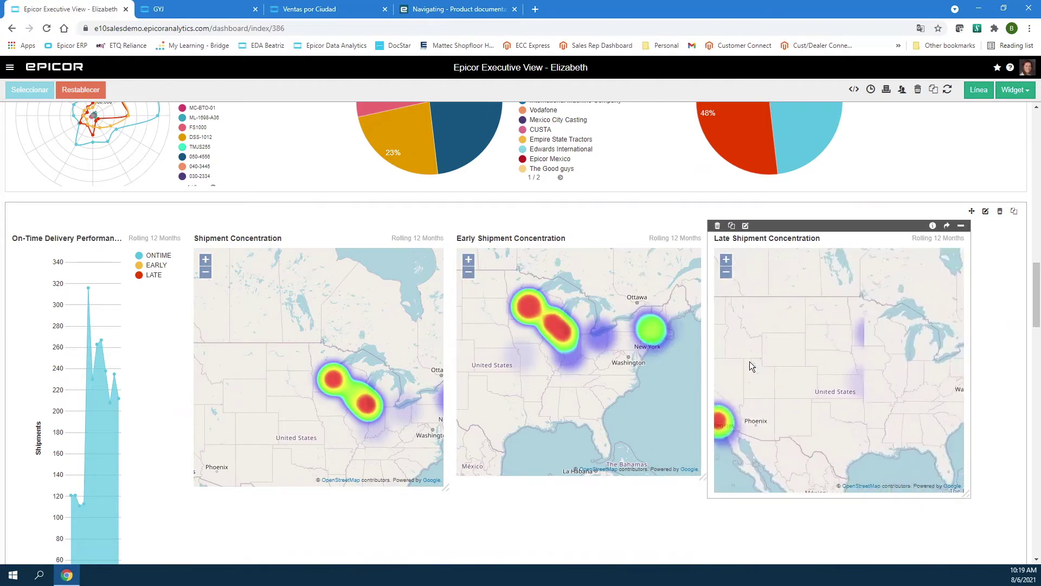
{"action": "left_click", "coordinate": [726, 272]}
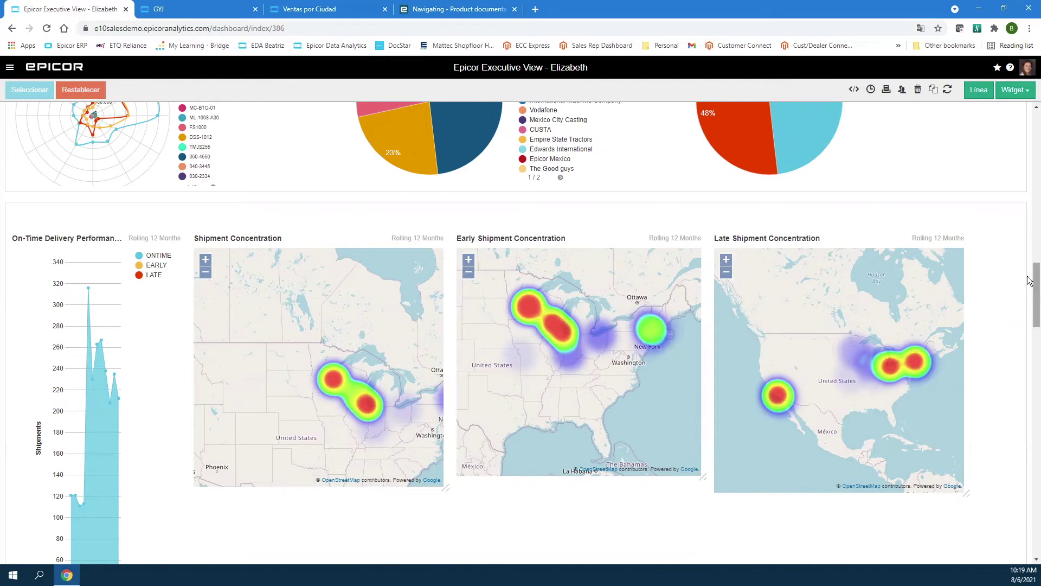
Review the late shipment pie charts and the Production Quality Performance scrap charts, returning to the Sales Breakdown section.
{"action": "left_click_drag", "start_coordinate": [1030, 274], "coordinate": [1031, 360]}
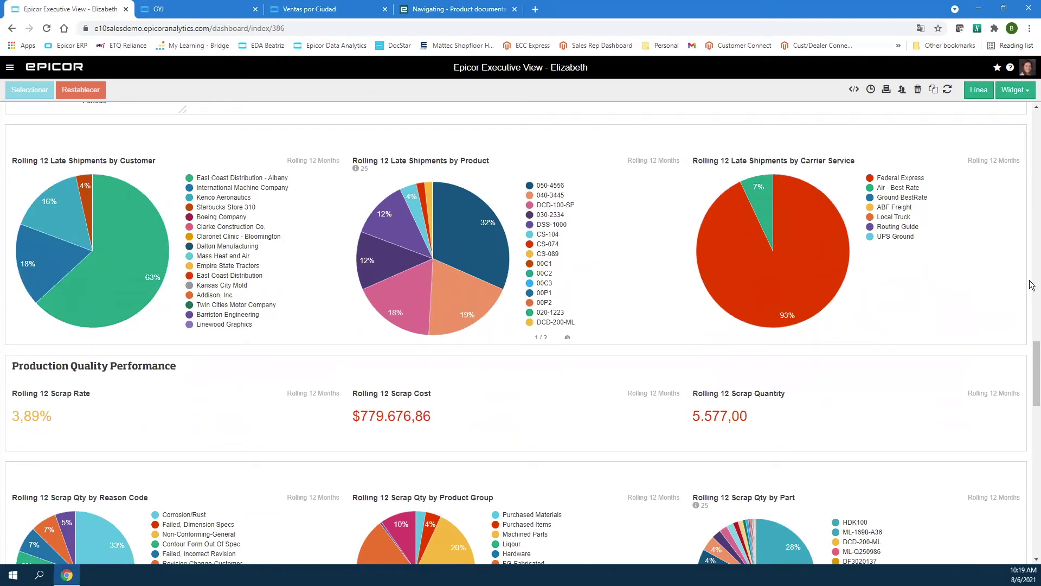
{"action": "left_click_drag", "start_coordinate": [1032, 355], "coordinate": [1031, 384]}
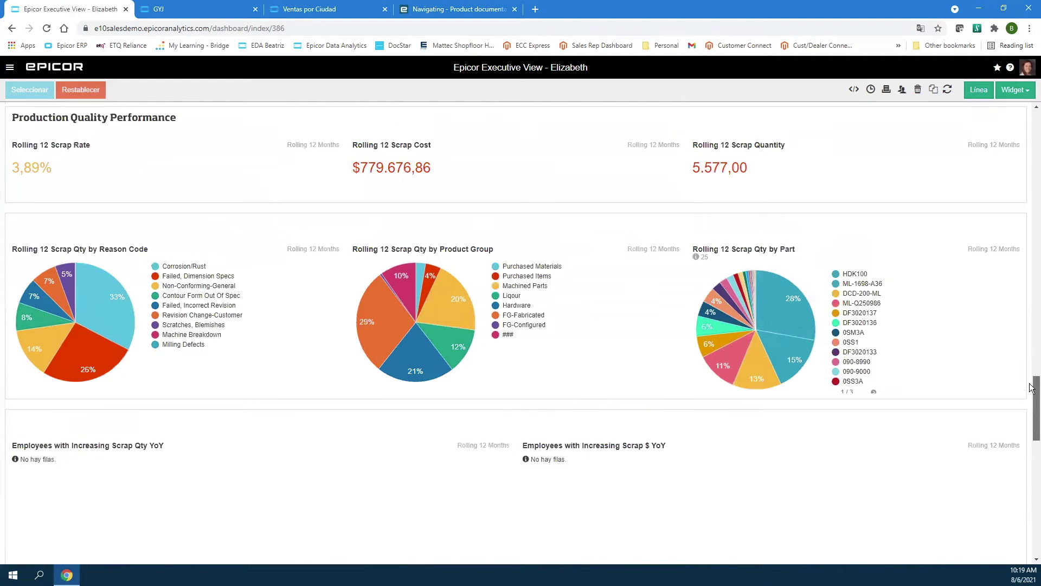
{"action": "scroll", "coordinate": [1023, 256], "scroll_direction": "up", "scroll_amount": 5}
{"action": "scroll", "coordinate": [1023, 224], "scroll_direction": "up", "scroll_amount": 15}
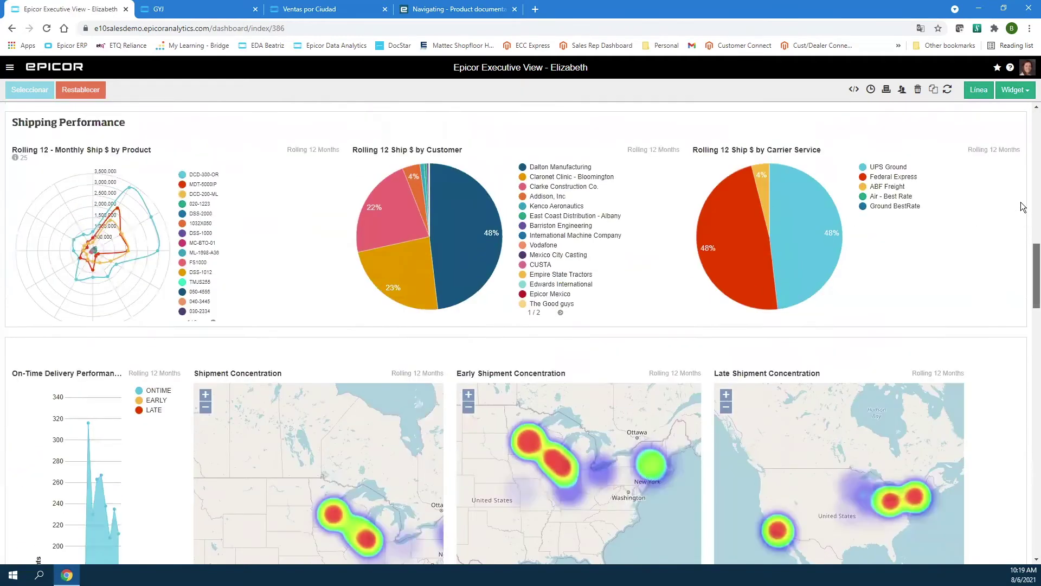
{"action": "scroll", "coordinate": [1018, 179], "scroll_direction": "up", "scroll_amount": 1}
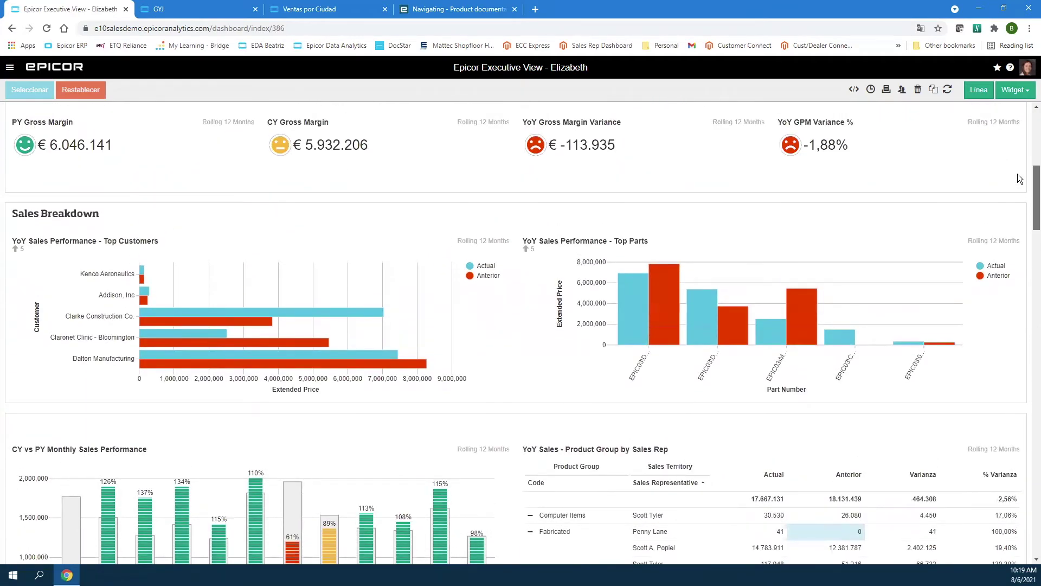
Open the detailed query behind the YoY Top Customers chart and regroup its sales by Salesperson, Territory, Group and Global Customer.
{"action": "mouse_move", "coordinate": [468, 229]}
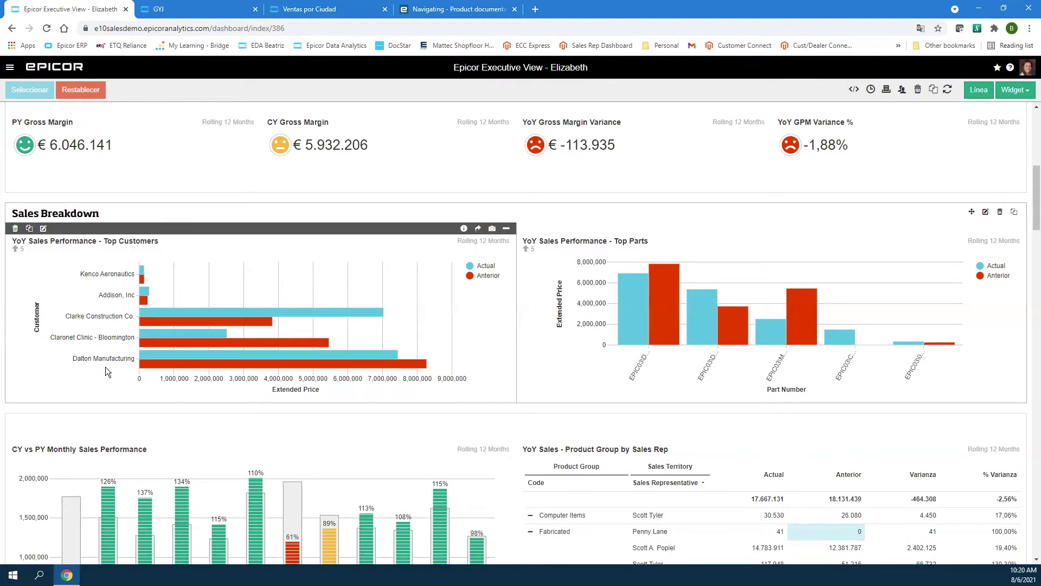
{"action": "left_click", "coordinate": [478, 229]}
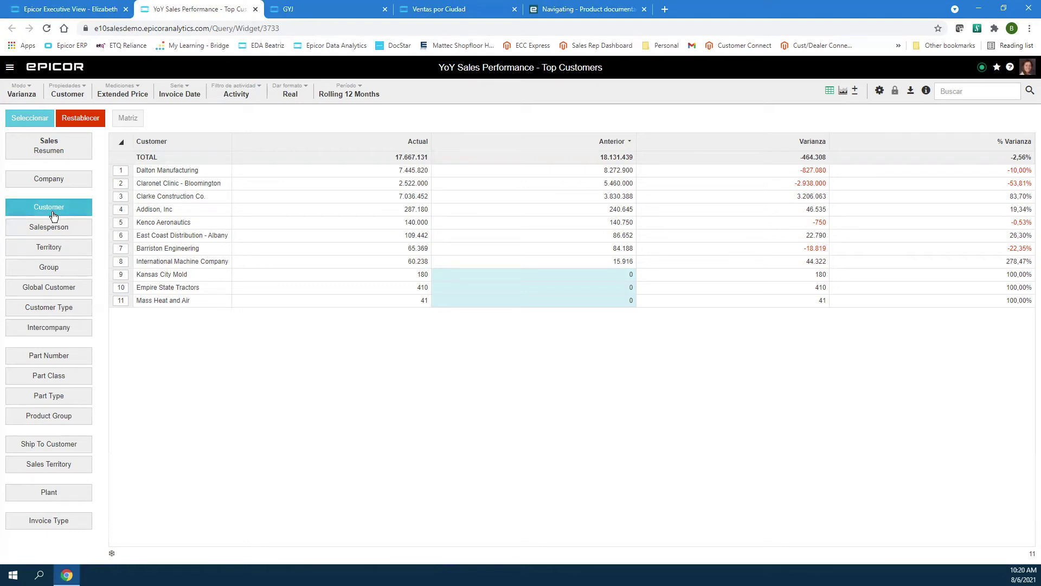
{"action": "left_click", "coordinate": [58, 232]}
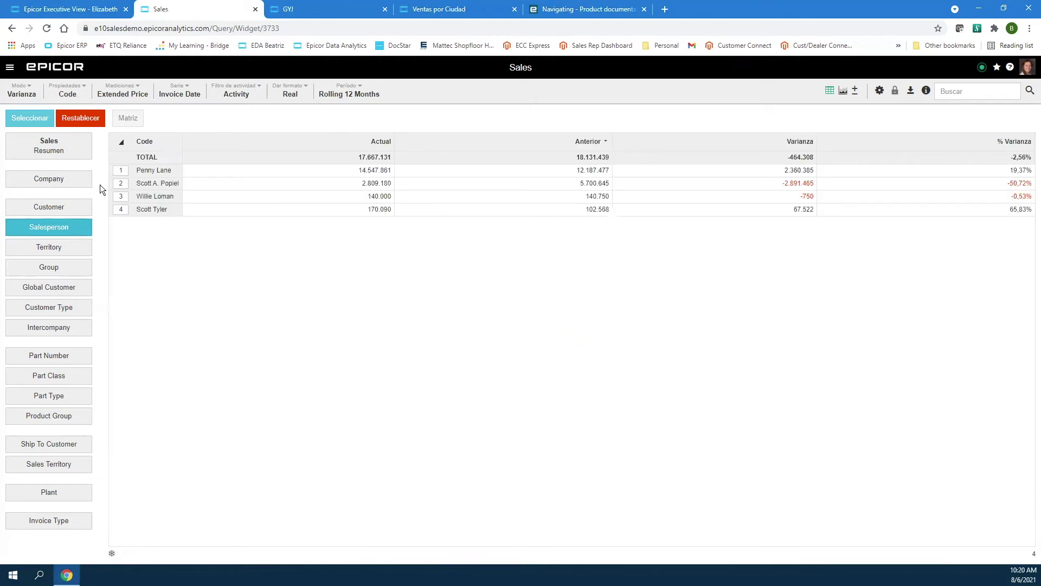
{"action": "left_click", "coordinate": [50, 251]}
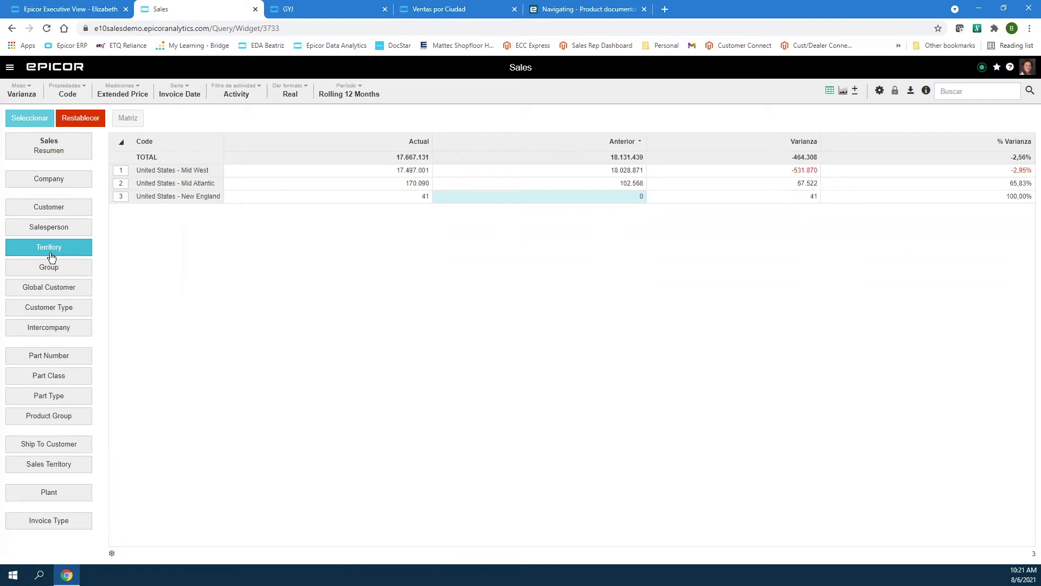
{"action": "left_click", "coordinate": [54, 270]}
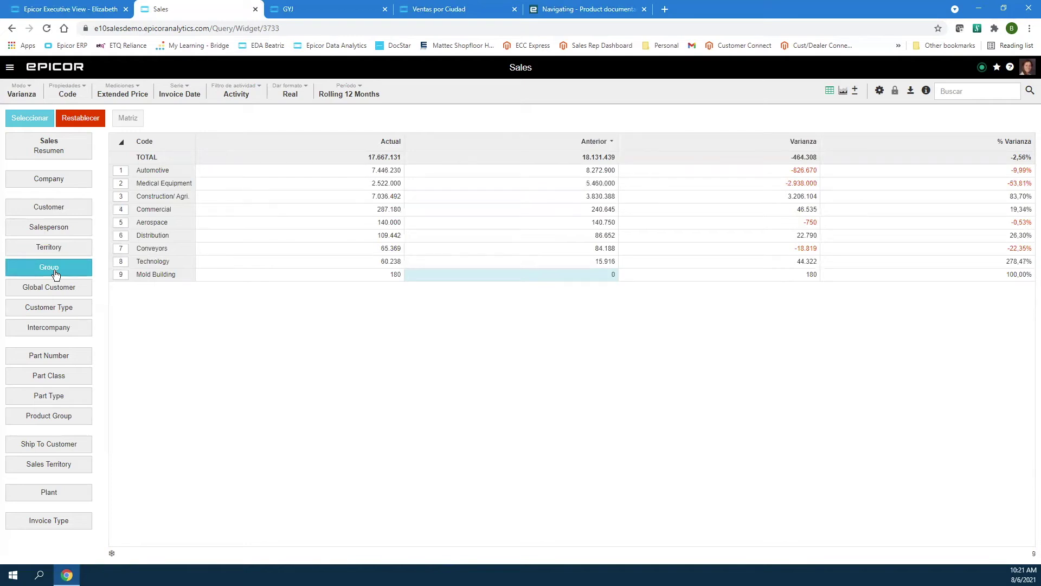
{"action": "left_click", "coordinate": [61, 288]}
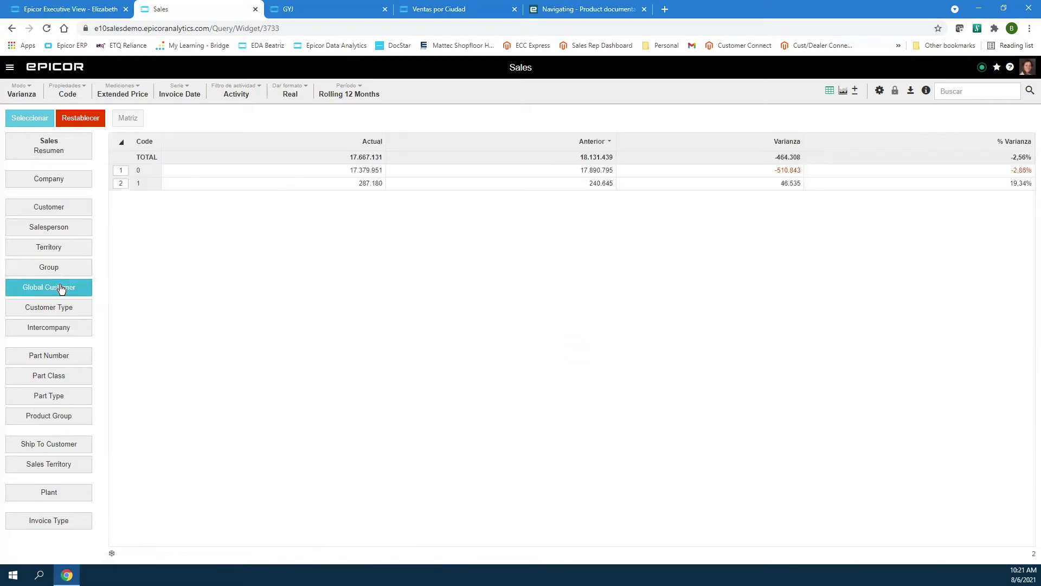
Regroup the sales variance by Part Number, Part Class, Part Type, Product Group, Plant and Ship To Customer, returning to Part Number.
{"action": "left_click", "coordinate": [57, 355]}
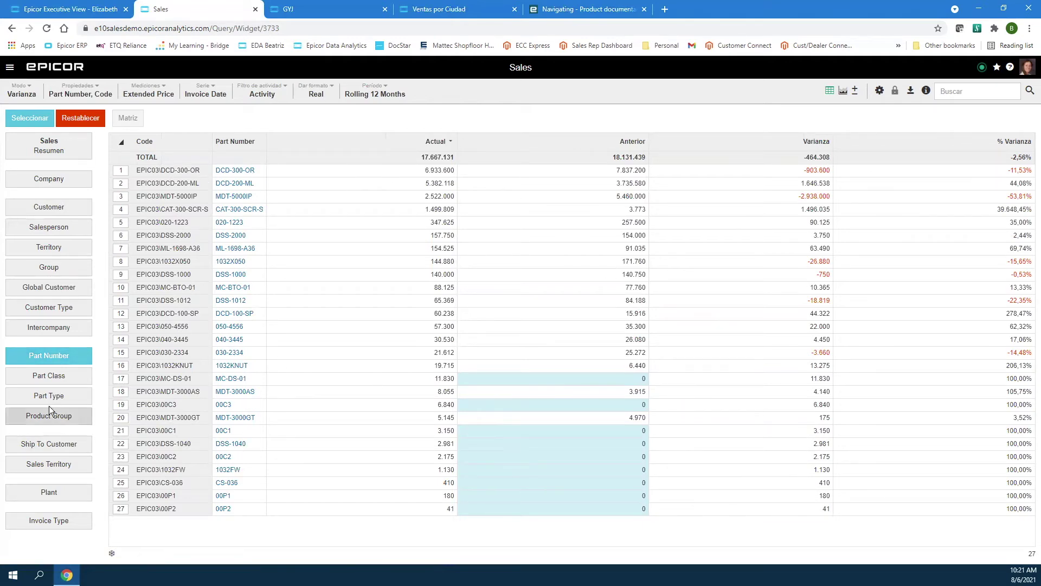
{"action": "left_click", "coordinate": [65, 380]}
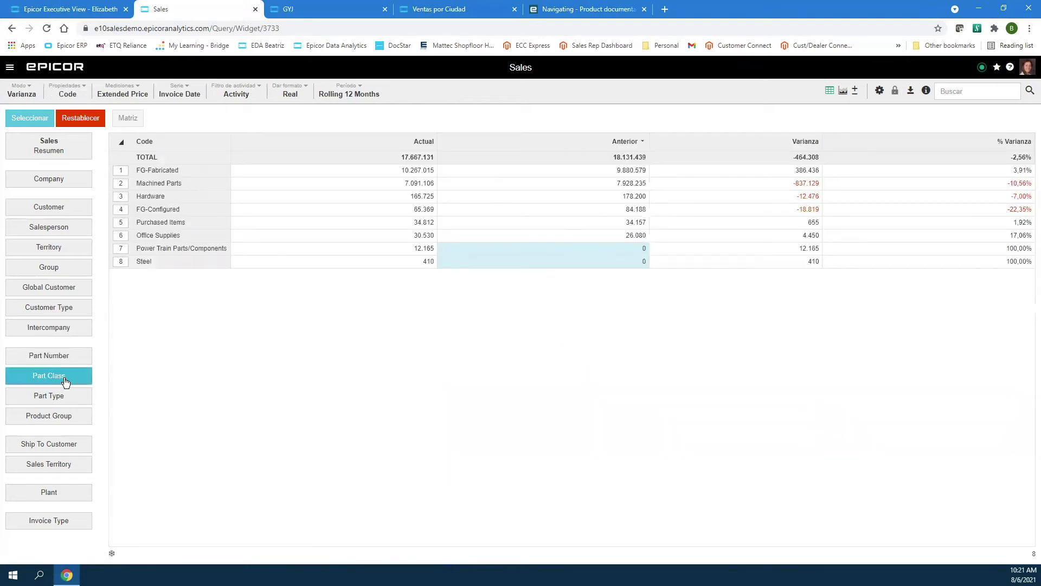
{"action": "left_click", "coordinate": [64, 401]}
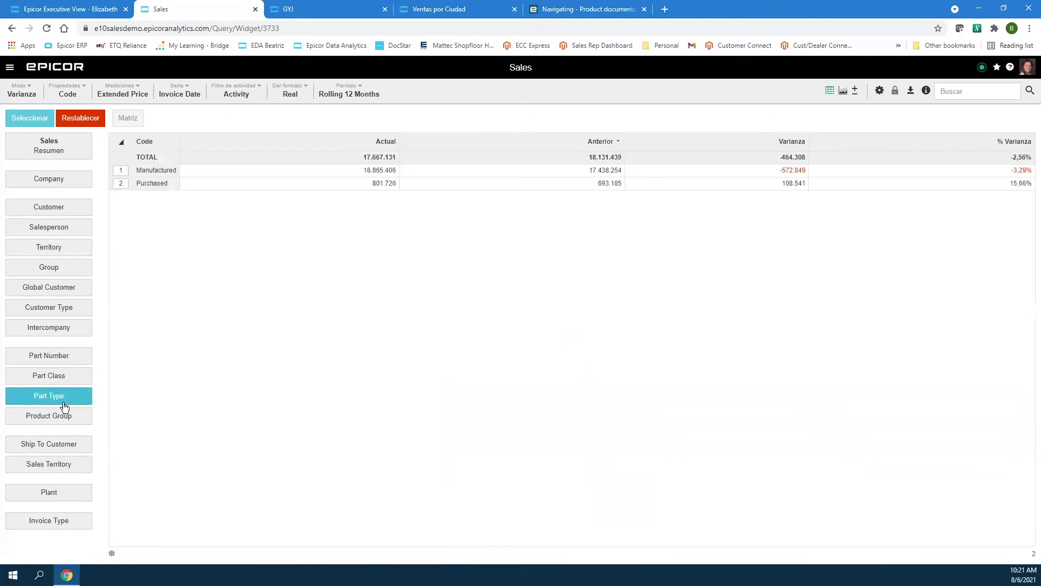
{"action": "left_click", "coordinate": [65, 413]}
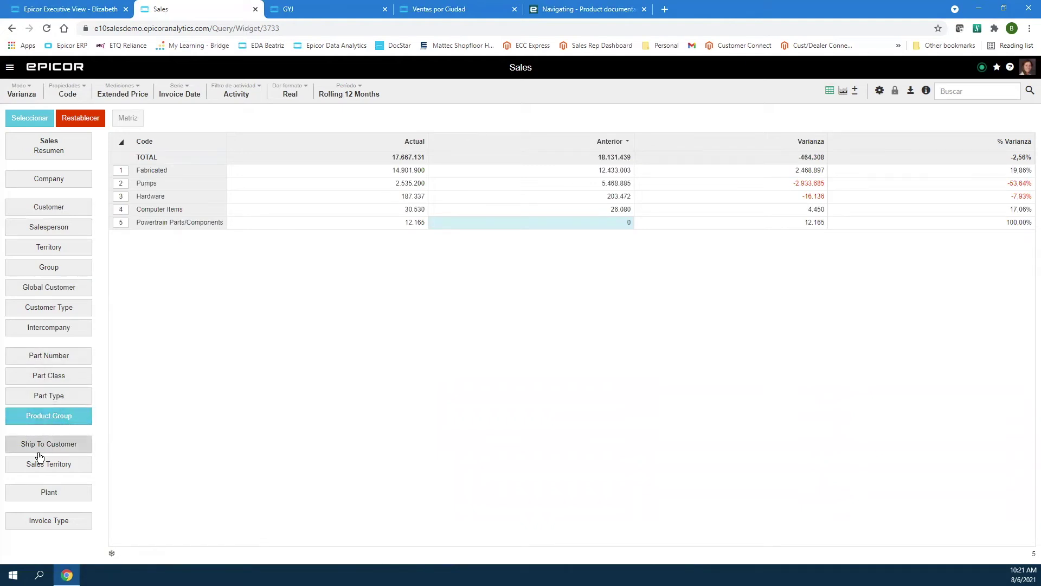
{"action": "left_click", "coordinate": [57, 492]}
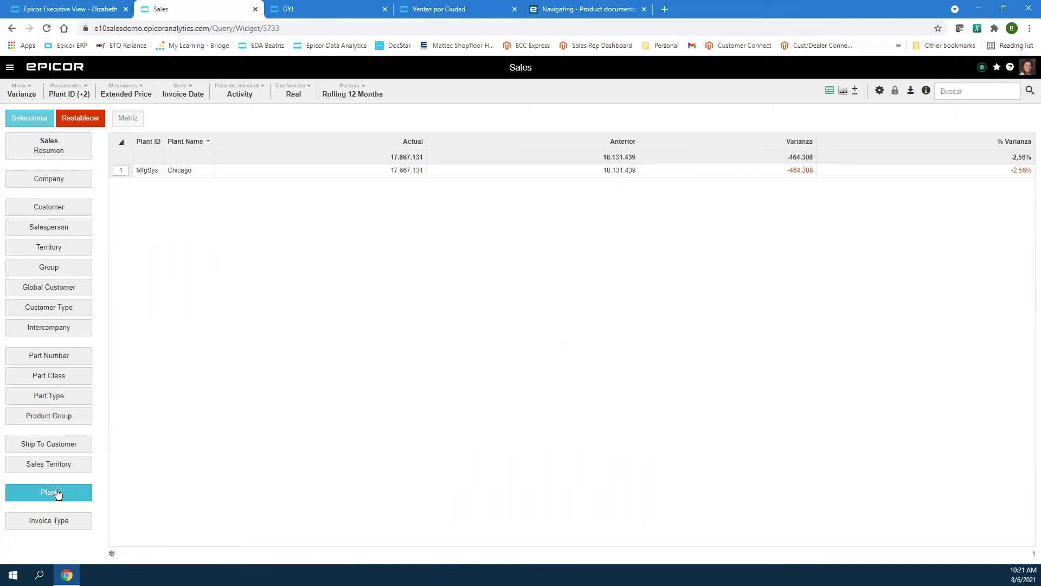
{"action": "left_click", "coordinate": [48, 444]}
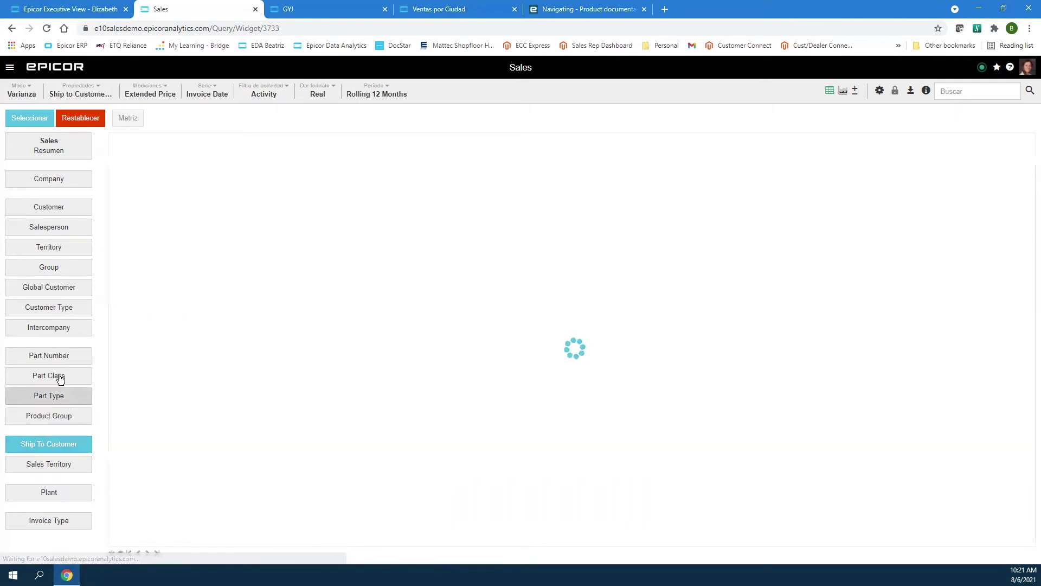
{"action": "left_click", "coordinate": [66, 358]}
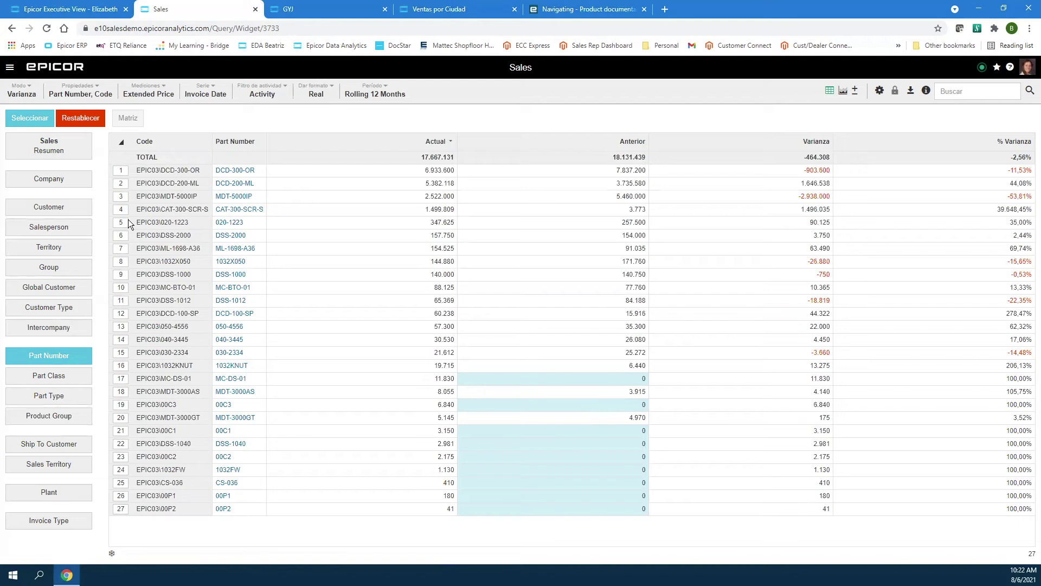
Add Total Cost and Gross Margin % to the Extended Price measure in the part number table.
{"action": "left_click", "coordinate": [167, 97]}
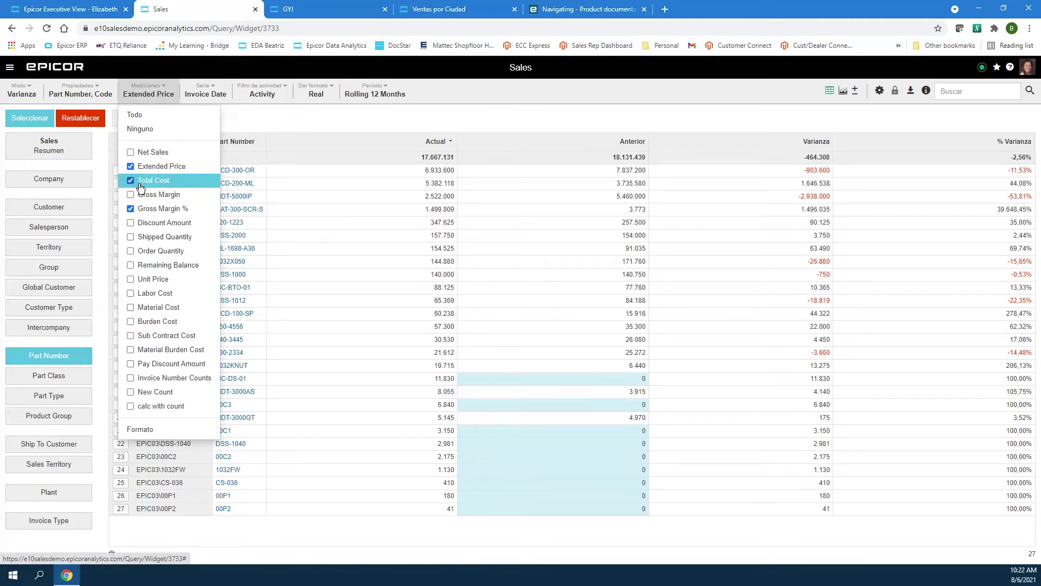
{"action": "left_click", "coordinate": [130, 167]}
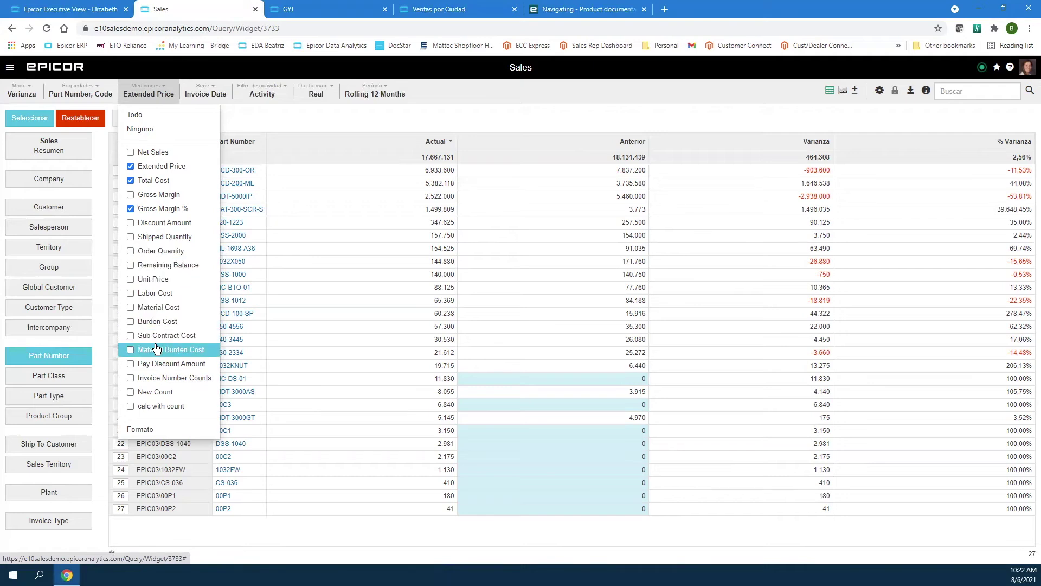
{"action": "left_click", "coordinate": [363, 127]}
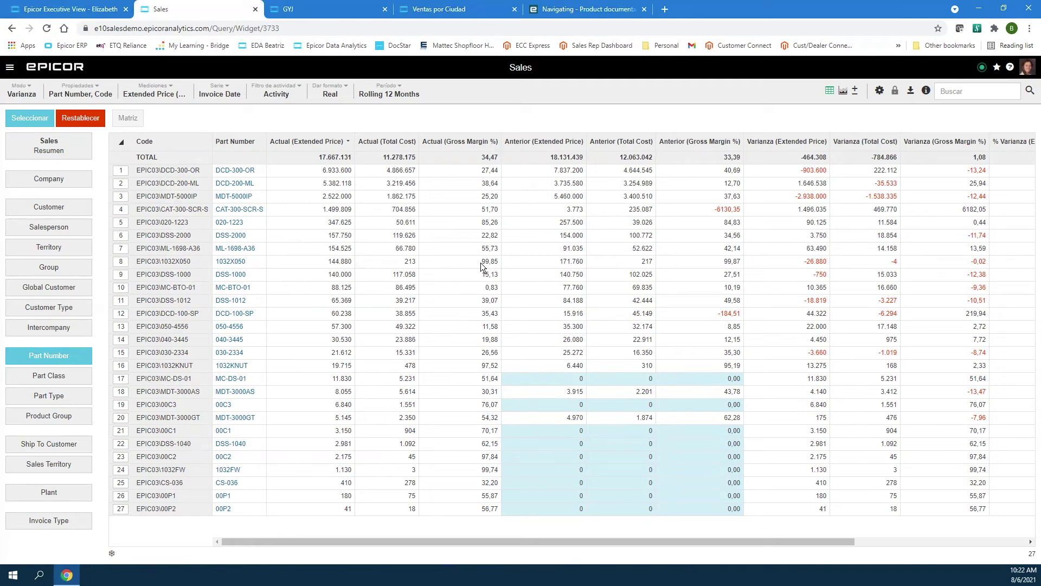
Remove the Extended Price and Total Cost measures, keeping only Gross Margin % in the part number table.
{"action": "left_click", "coordinate": [176, 101]}
{"action": "left_click", "coordinate": [157, 166]}
{"action": "left_click", "coordinate": [149, 180]}
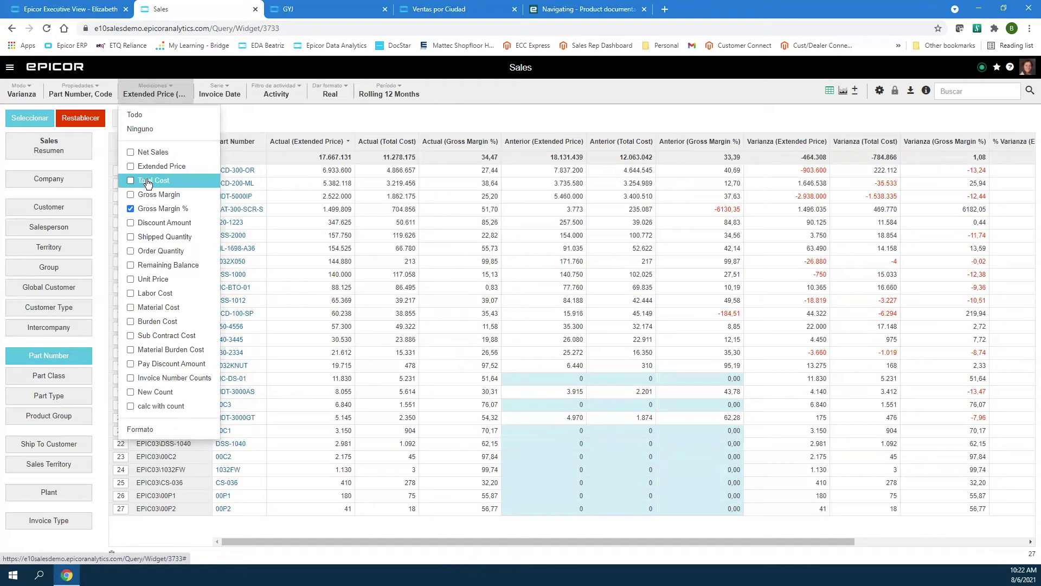
{"action": "left_click", "coordinate": [435, 122]}
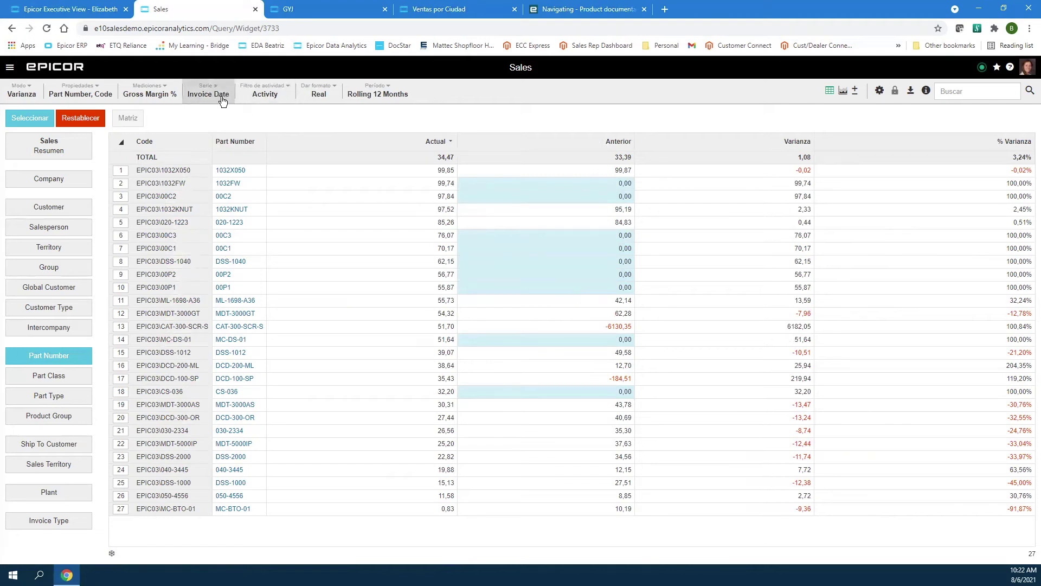
{"action": "left_click", "coordinate": [168, 95]}
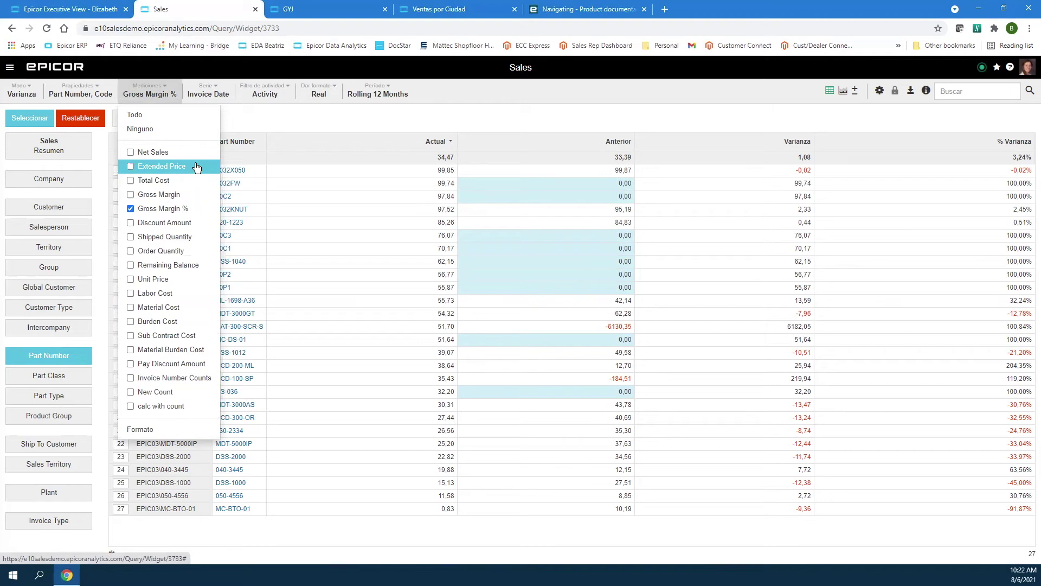
{"action": "left_click", "coordinate": [226, 114]}
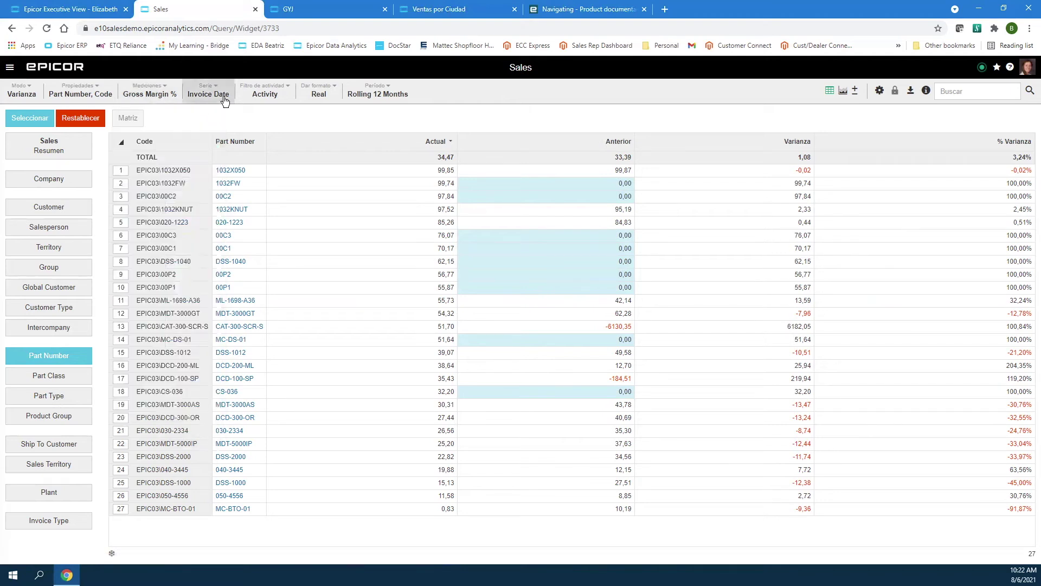
{"action": "left_click", "coordinate": [224, 99]}
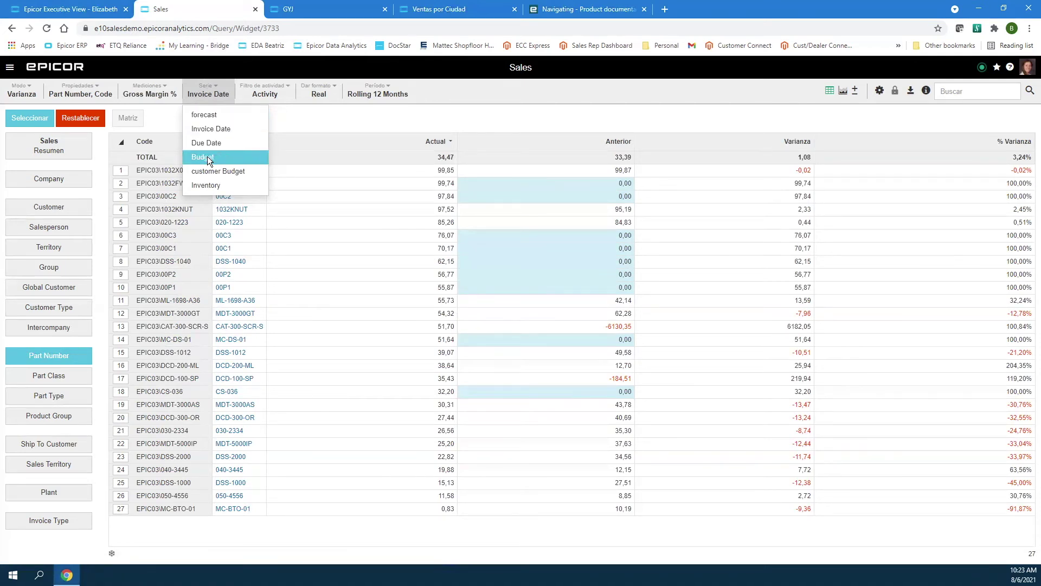
{"action": "left_click", "coordinate": [317, 129]}
Compare the gross margin by part number for the Current Fiscal Year and Prior 6 Months periods.
{"action": "left_click", "coordinate": [380, 93]}
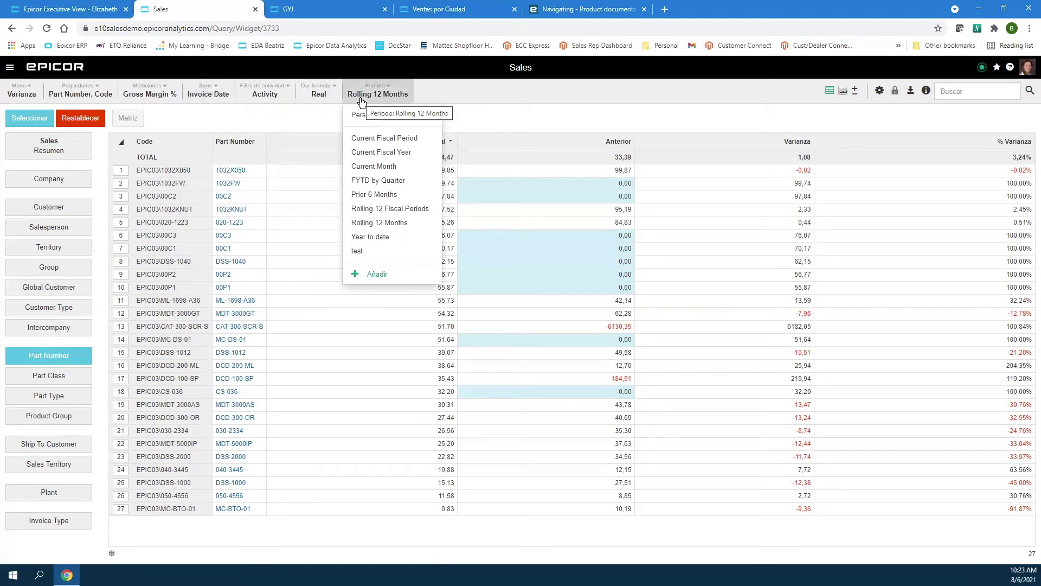
{"action": "left_click", "coordinate": [385, 152]}
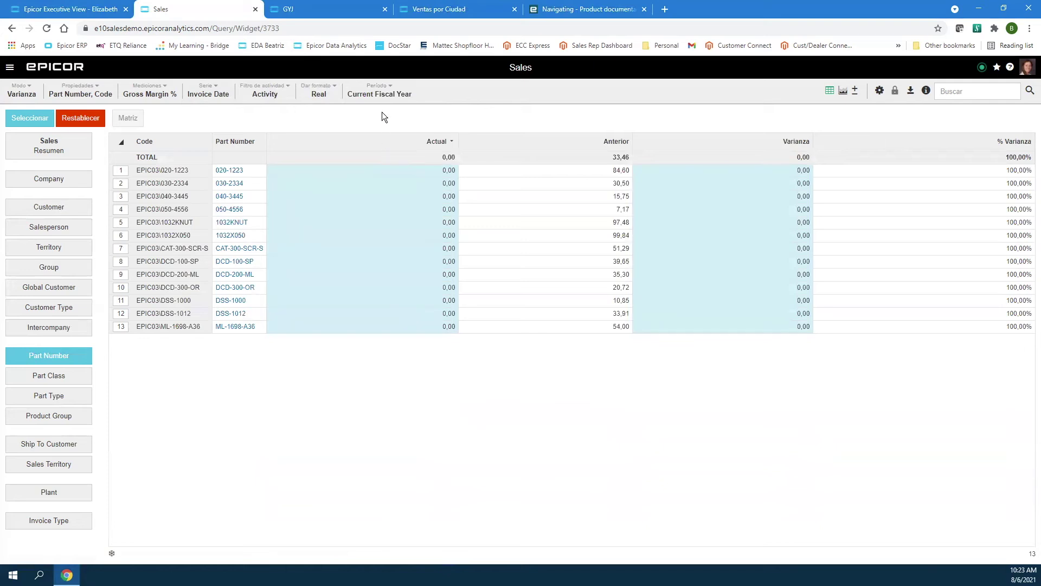
{"action": "left_click", "coordinate": [390, 95]}
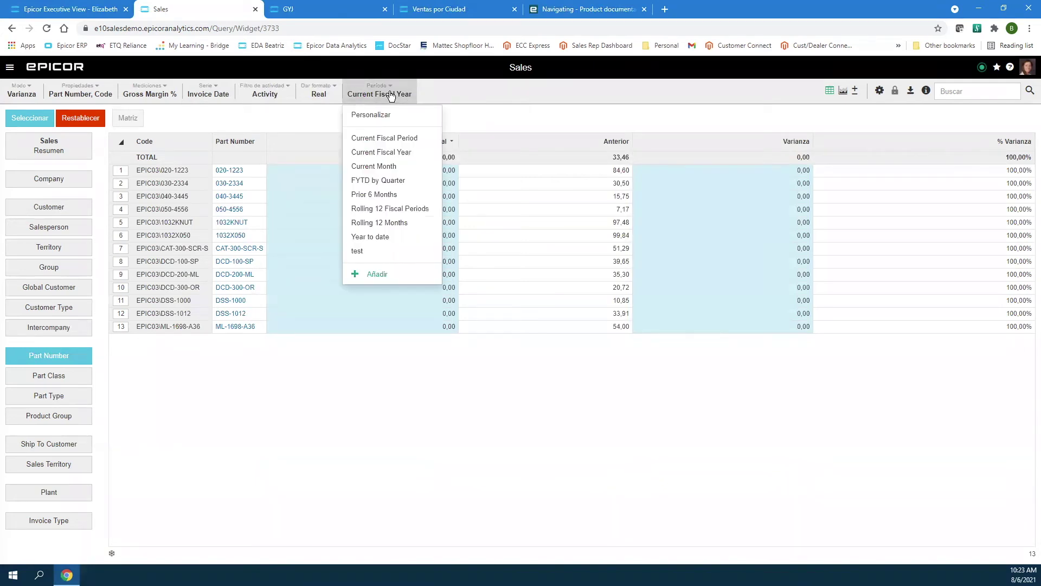
{"action": "left_click", "coordinate": [386, 195]}
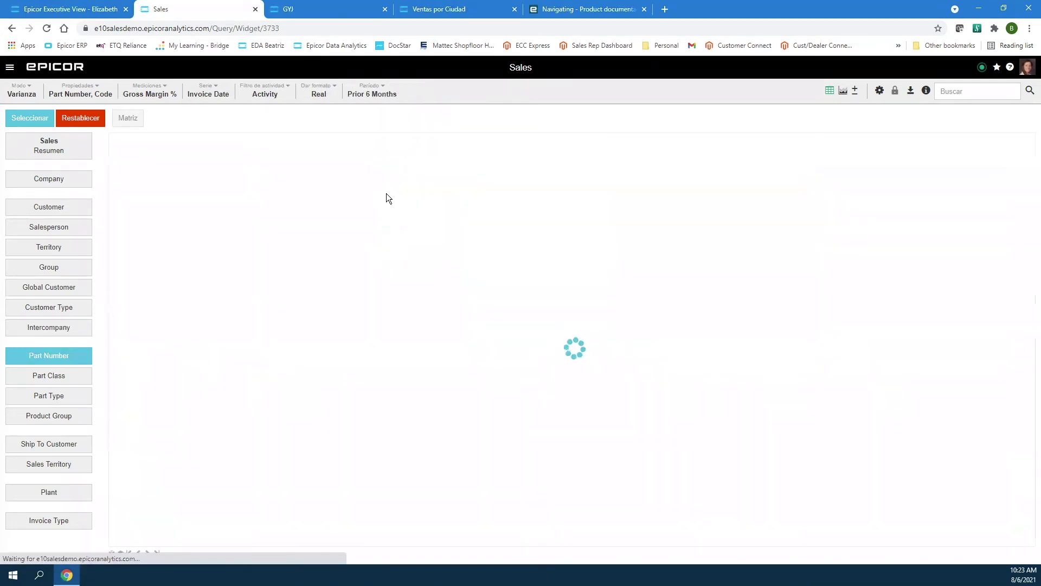
Review the settings for adding a user-defined period, and close the form without saving.
{"action": "left_click", "coordinate": [378, 96]}
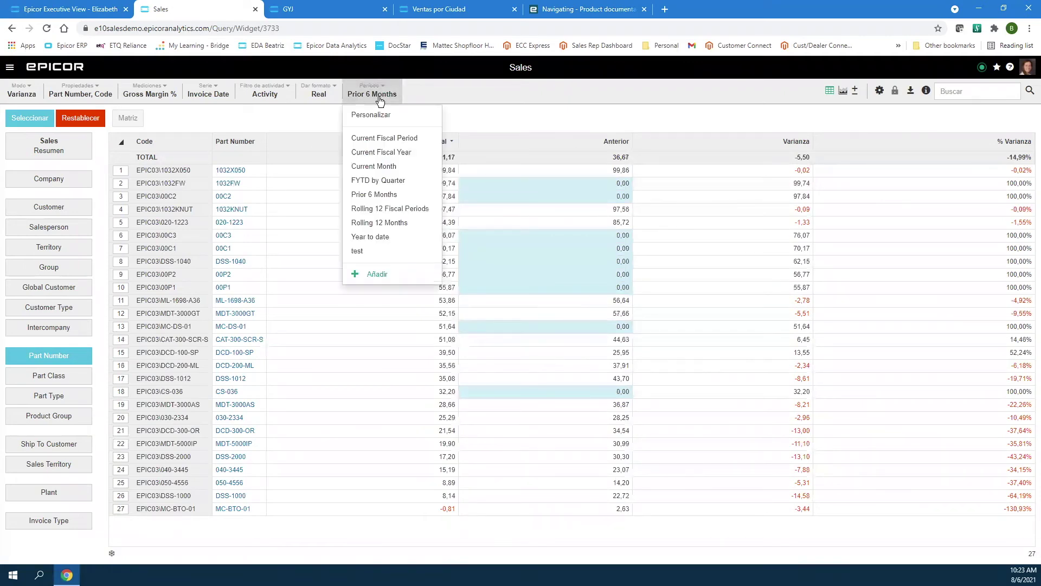
{"action": "left_click", "coordinate": [372, 275]}
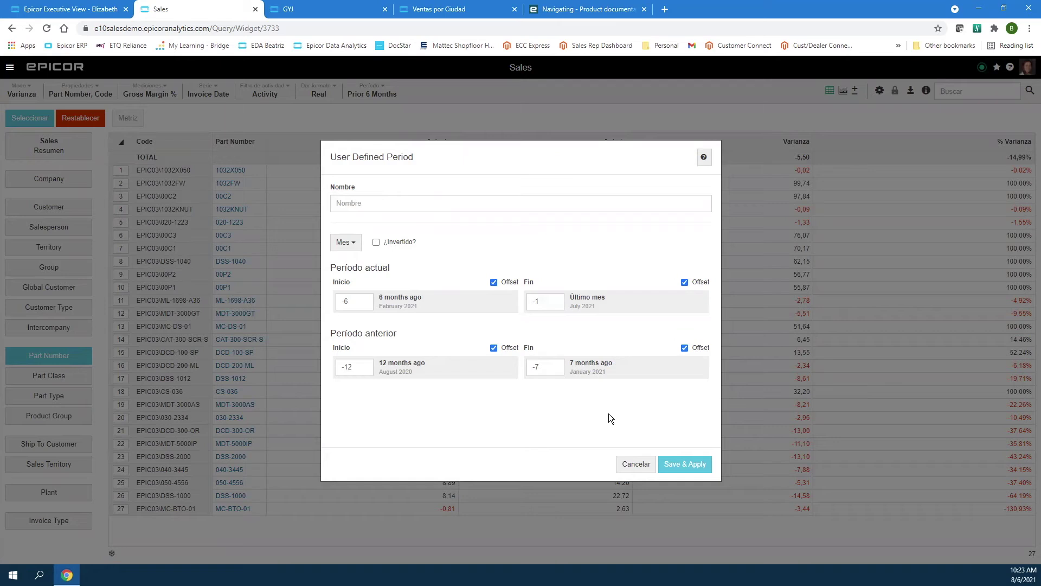
{"action": "left_click", "coordinate": [632, 467]}
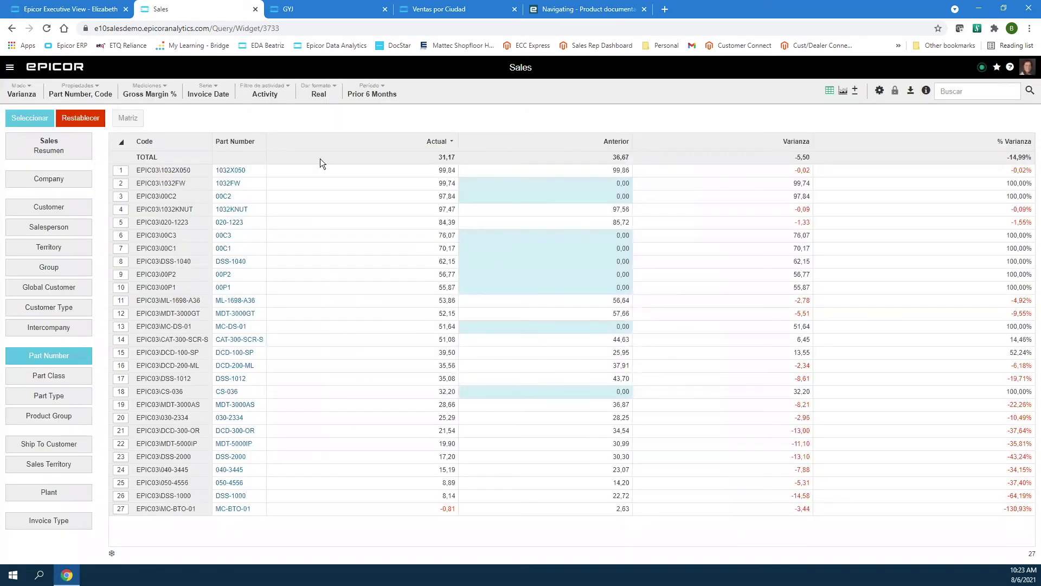
Try the Rolling 12 Fiscal Periods option, and set the query's period back to Rolling 12 Months.
{"action": "left_click", "coordinate": [388, 93]}
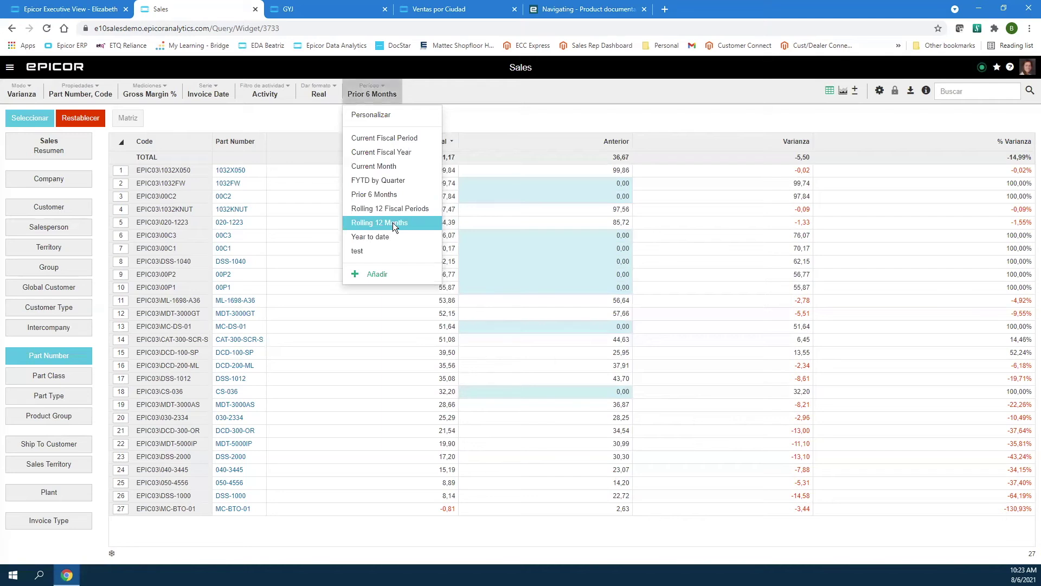
{"action": "left_click", "coordinate": [395, 211]}
{"action": "left_click", "coordinate": [373, 93]}
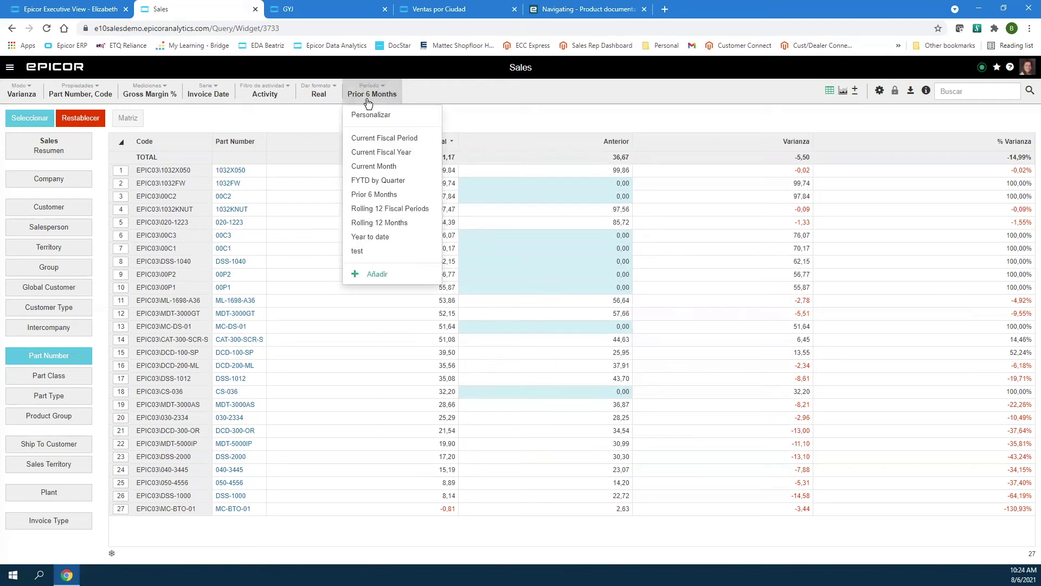
{"action": "left_click", "coordinate": [386, 207]}
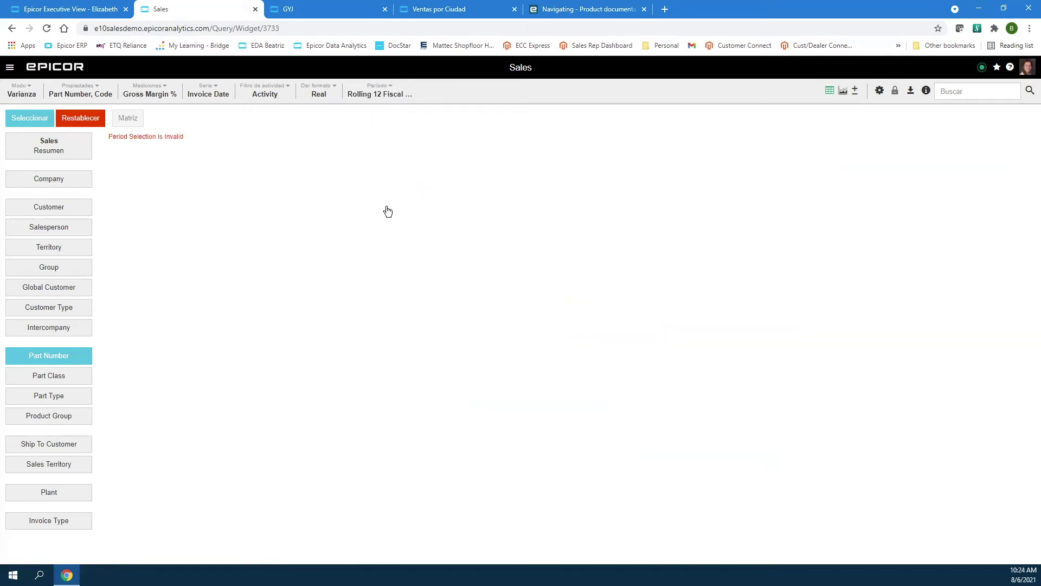
{"action": "left_click", "coordinate": [355, 100]}
{"action": "left_click", "coordinate": [383, 221]}
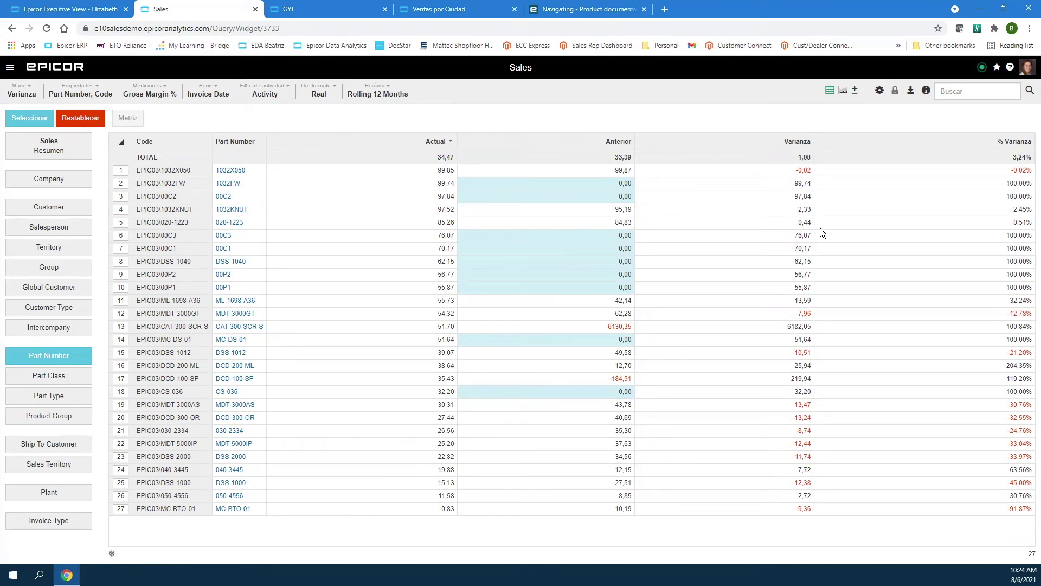
Switch the gross margin data from table to chart view, trying a gauge-type chart and a radar chart.
{"action": "left_click", "coordinate": [842, 93]}
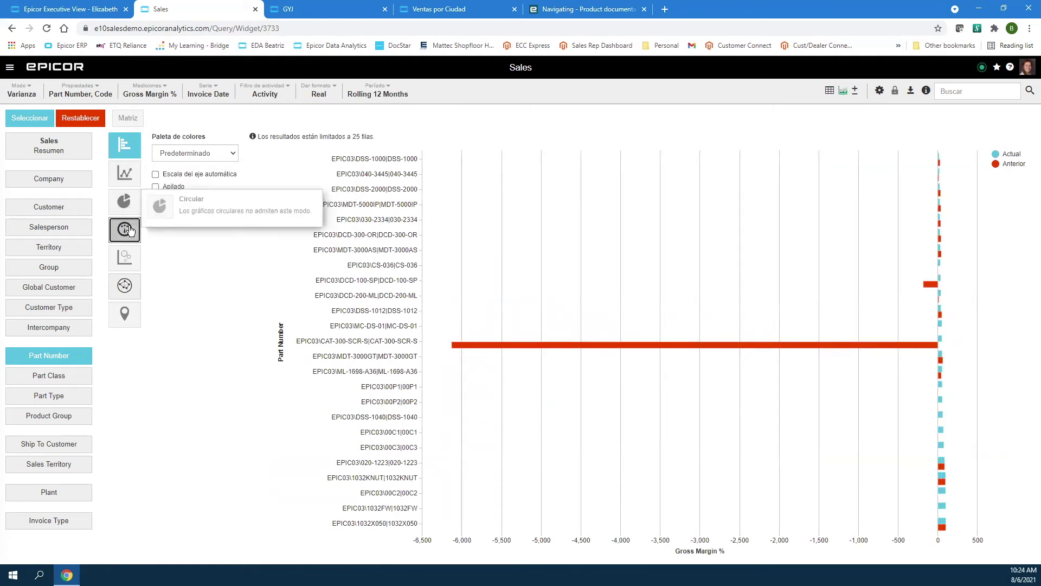
{"action": "mouse_move", "coordinate": [128, 230]}
{"action": "left_click", "coordinate": [161, 262]}
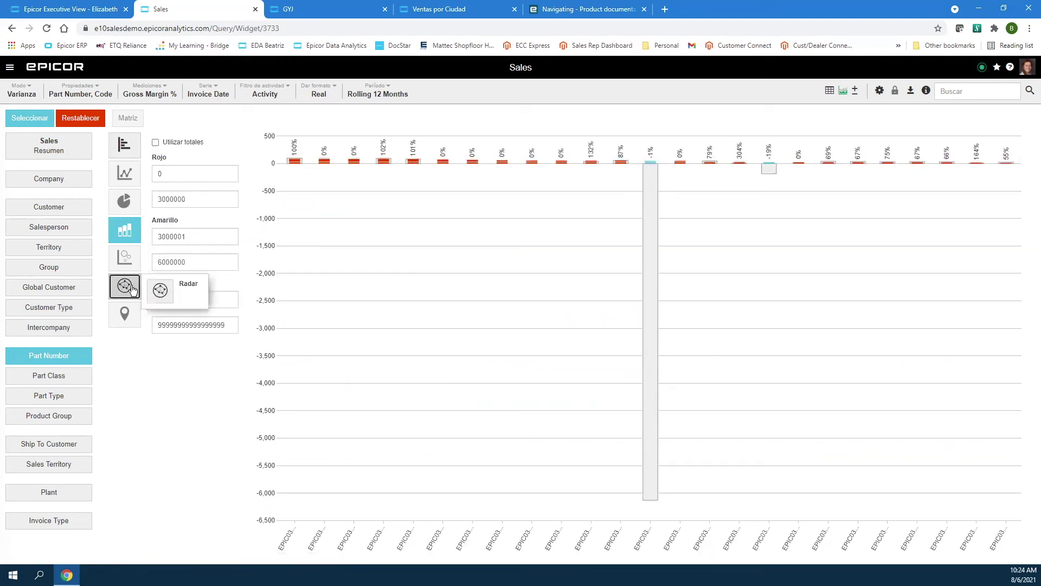
{"action": "left_click", "coordinate": [153, 291]}
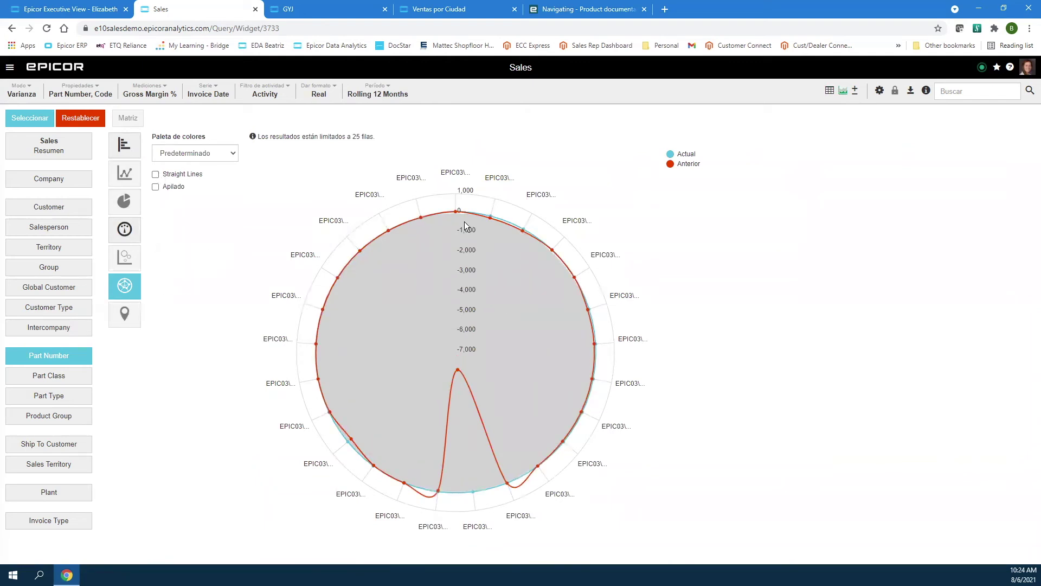
Group the gross margin chart by Salesperson and display it as a horizontal bar chart.
{"action": "left_click", "coordinate": [63, 227]}
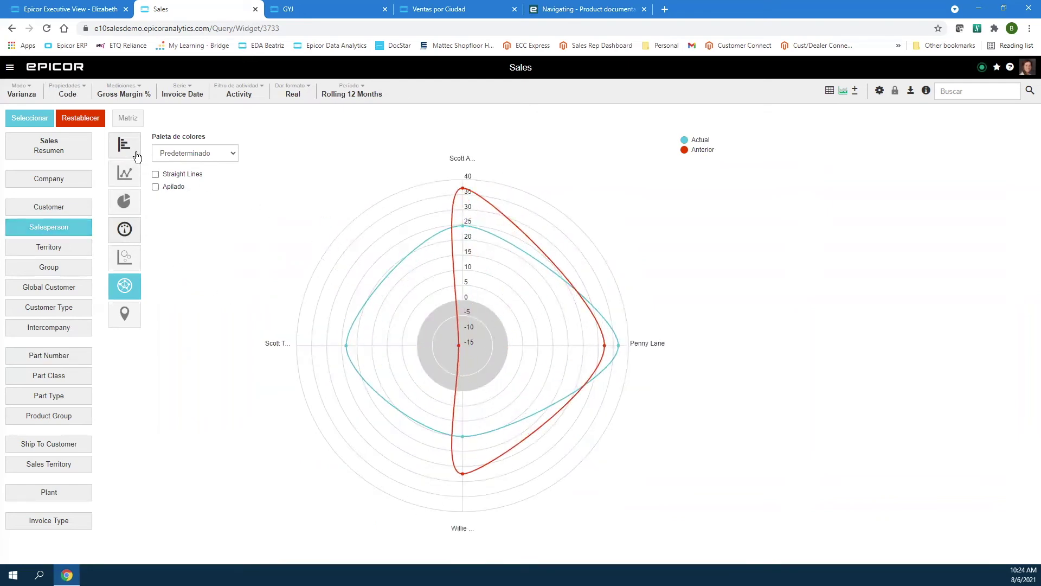
{"action": "mouse_move", "coordinate": [130, 148]}
{"action": "left_click", "coordinate": [174, 160]}
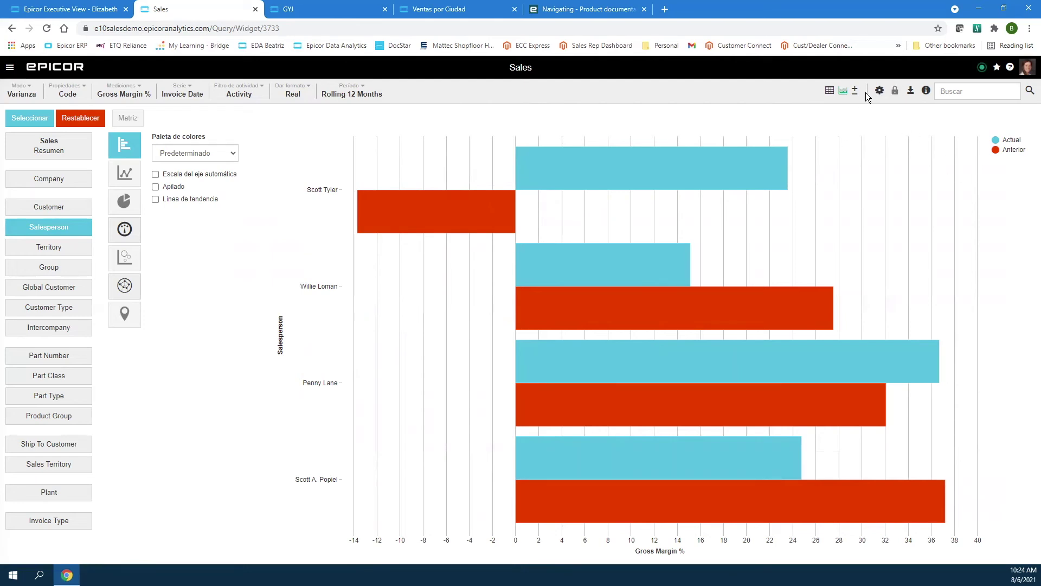
Start adding the salesperson chart to a dashboard, naming it "Ventas por vendedor ultimos 12 meses".
{"action": "left_click", "coordinate": [997, 68]}
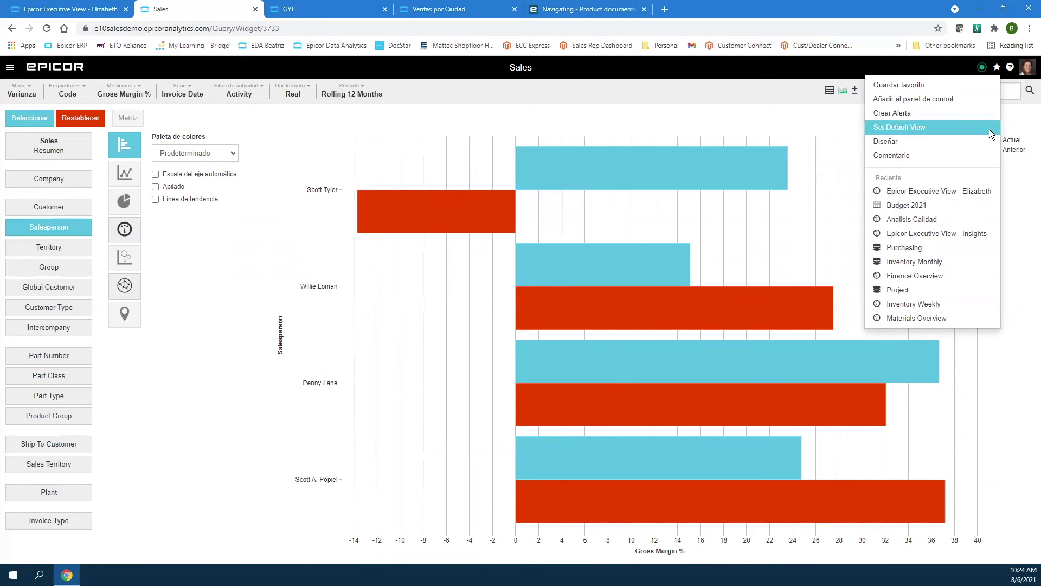
{"action": "left_click", "coordinate": [911, 97]}
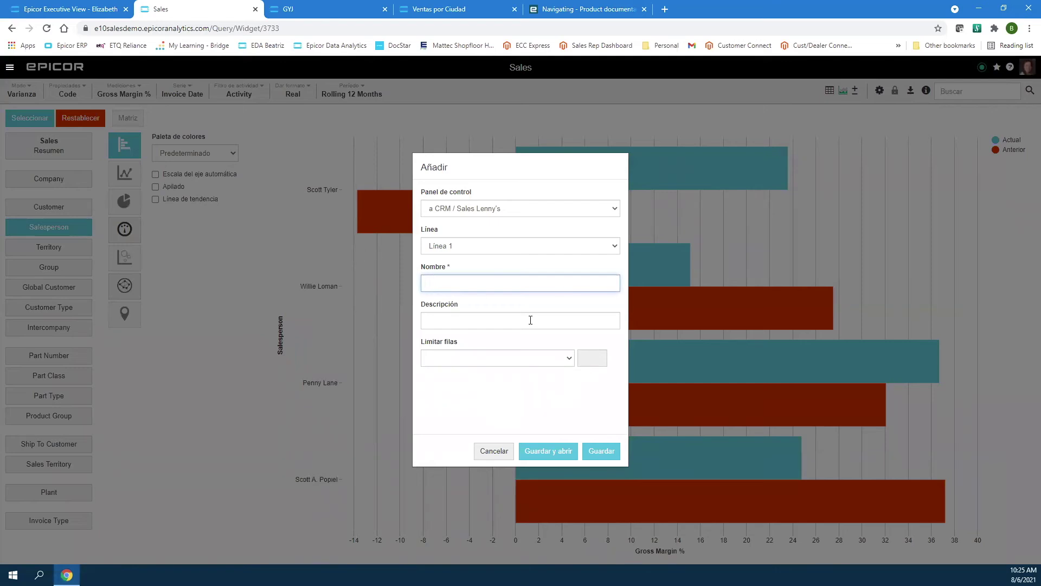
{"action": "type", "text": "Ventas por vendedor ultimos 12 meses"}
Describe the new widget as "Ventas por vendedor" and save it to Línea 1 of the a CRM / Sales Lenny's dashboard.
{"action": "left_click_drag", "start_coordinate": [565, 280], "coordinate": [394, 262]}
{"action": "left_click", "coordinate": [491, 322]}
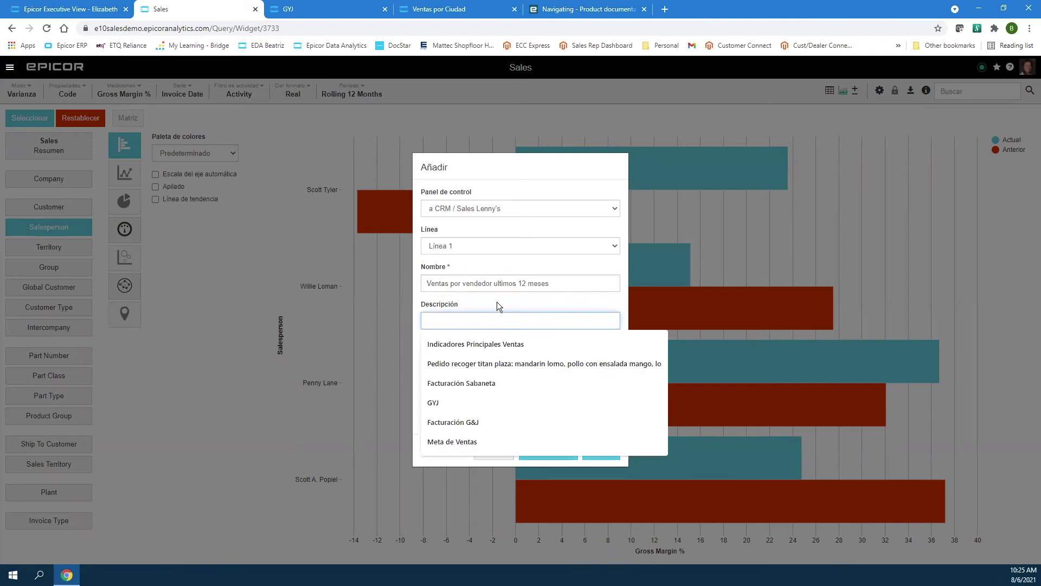
{"action": "key", "text": "Escape"}
{"action": "left_click", "coordinate": [500, 284]}
{"action": "key", "text": "Tab"}
{"action": "type", "text": "entas por"}
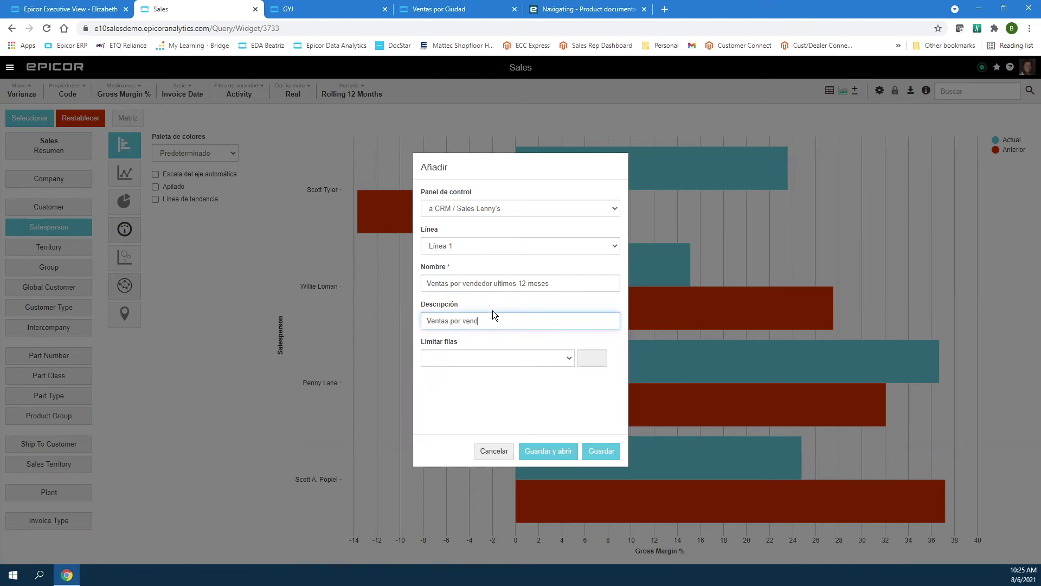
{"action": "left_click", "coordinate": [500, 285]}
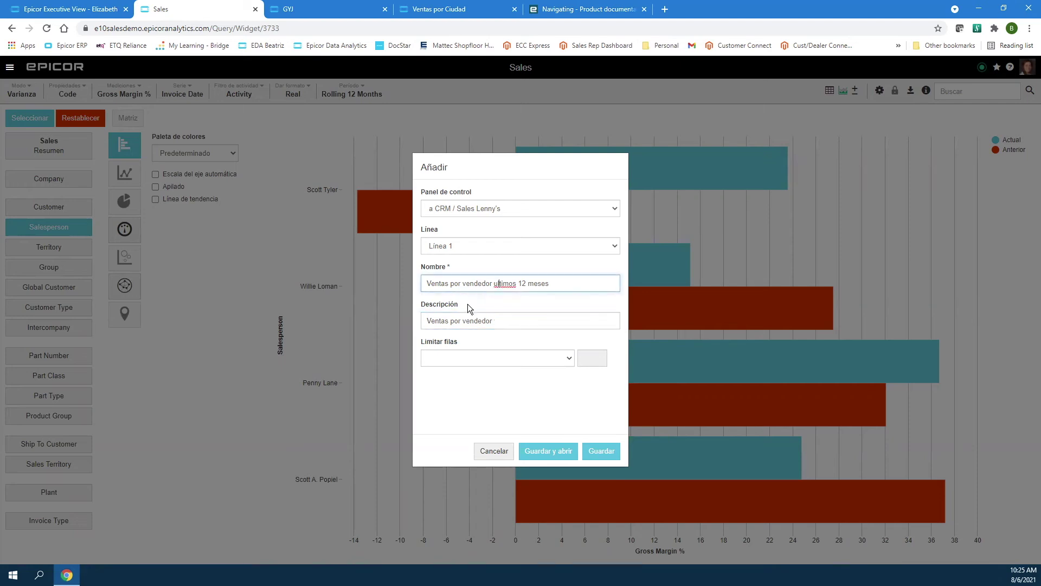
{"action": "left_click", "coordinate": [489, 324]}
{"action": "left_click", "coordinate": [598, 452]}
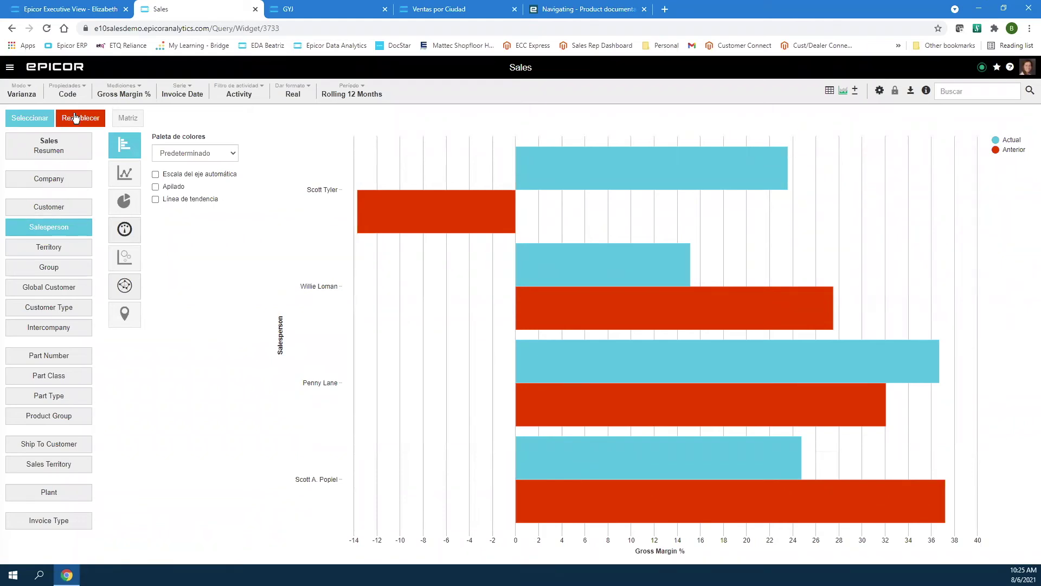
Go to the home page, checking the sales charts of the already open Epicor Executive View dashboard along the way.
{"action": "left_click", "coordinate": [80, 69]}
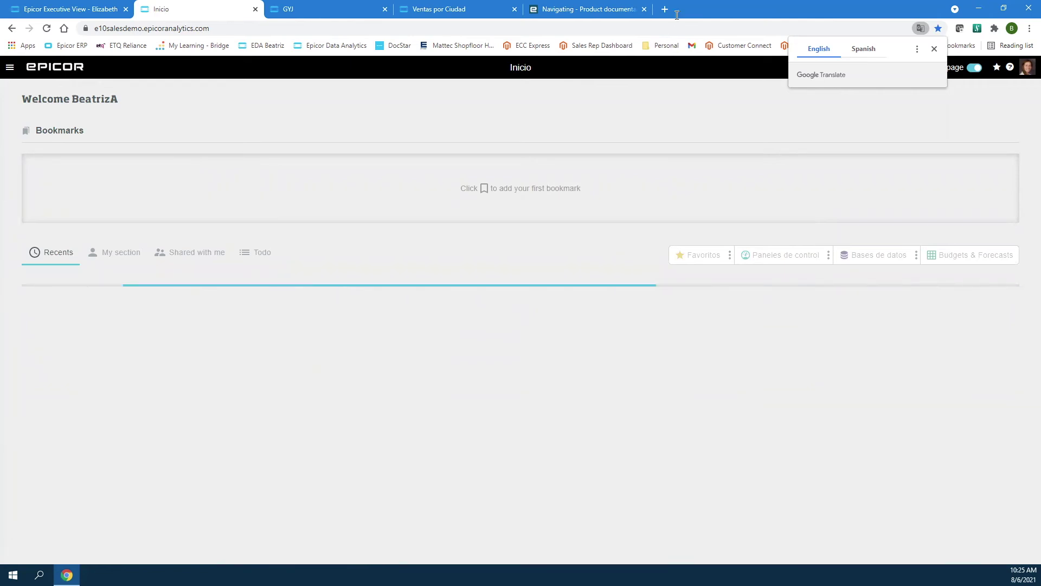
{"action": "left_click", "coordinate": [934, 49]}
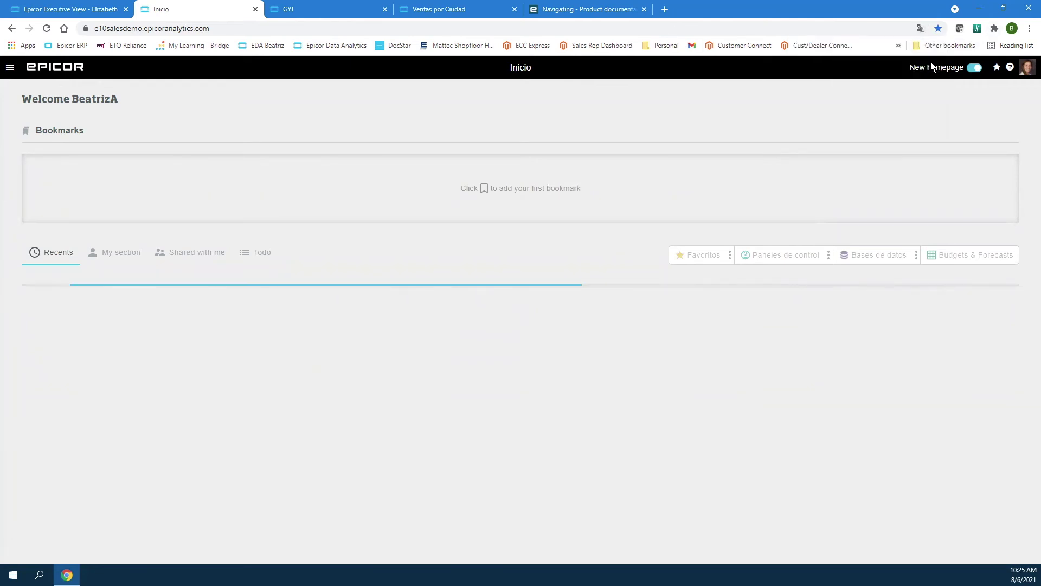
{"action": "left_click", "coordinate": [63, 9]}
{"action": "scroll", "coordinate": [211, 328], "scroll_direction": "down", "scroll_amount": 3}
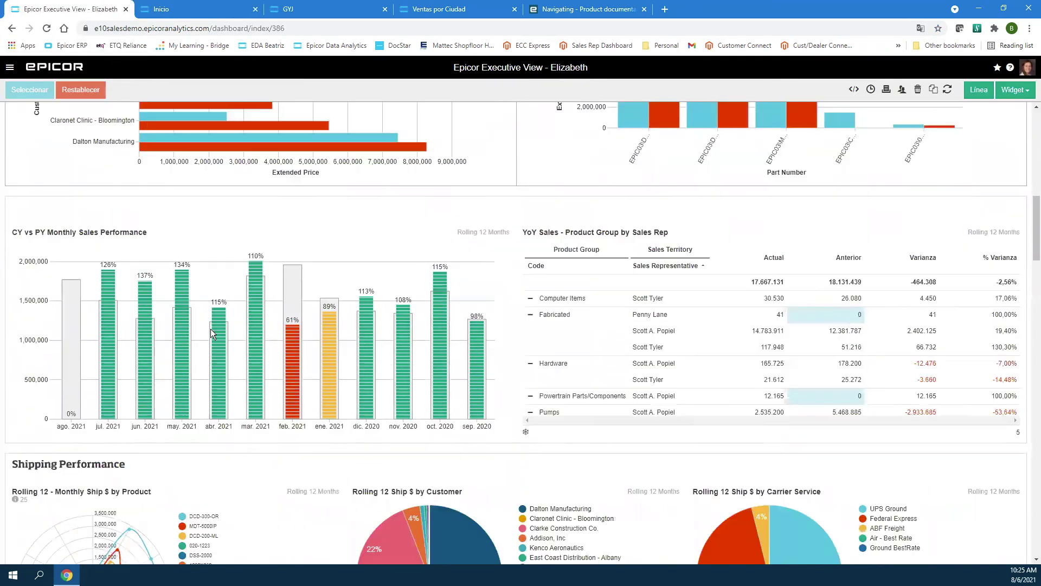
{"action": "scroll", "coordinate": [163, 217], "scroll_direction": "up", "scroll_amount": 1}
{"action": "left_click", "coordinate": [196, 9]}
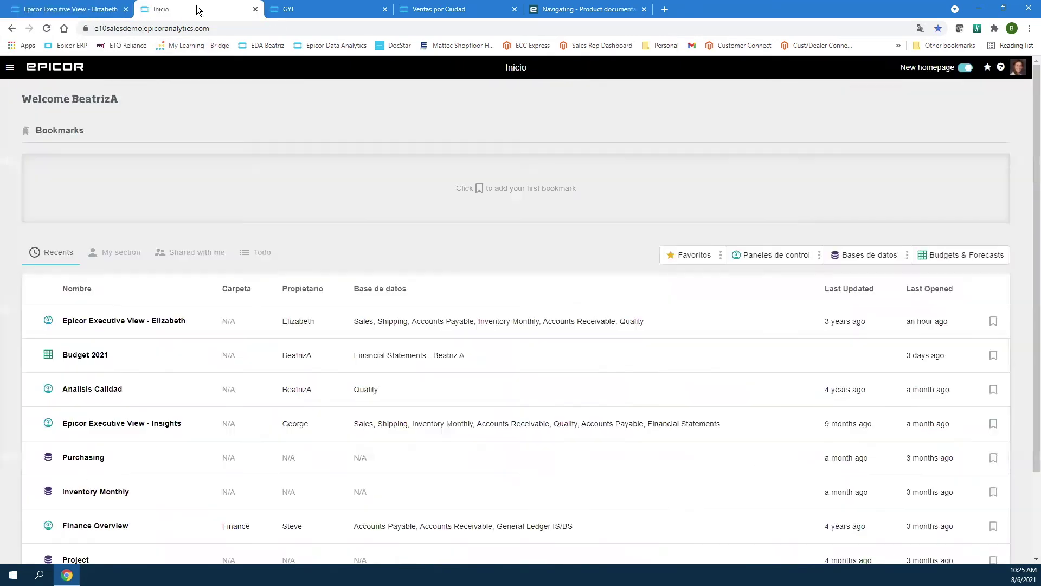
{"action": "scroll", "coordinate": [283, 301], "scroll_direction": "down", "scroll_amount": 2}
{"action": "scroll", "coordinate": [283, 302], "scroll_direction": "up", "scroll_amount": 2}
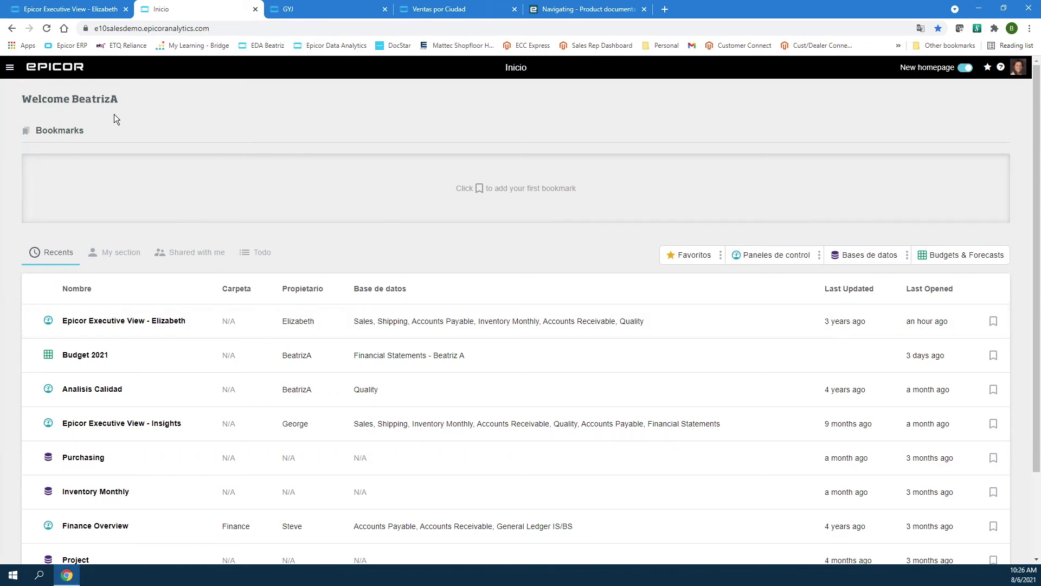
Look at the user account options and review the list of recent dashboards and databases on the home page.
{"action": "left_click", "coordinate": [1018, 67]}
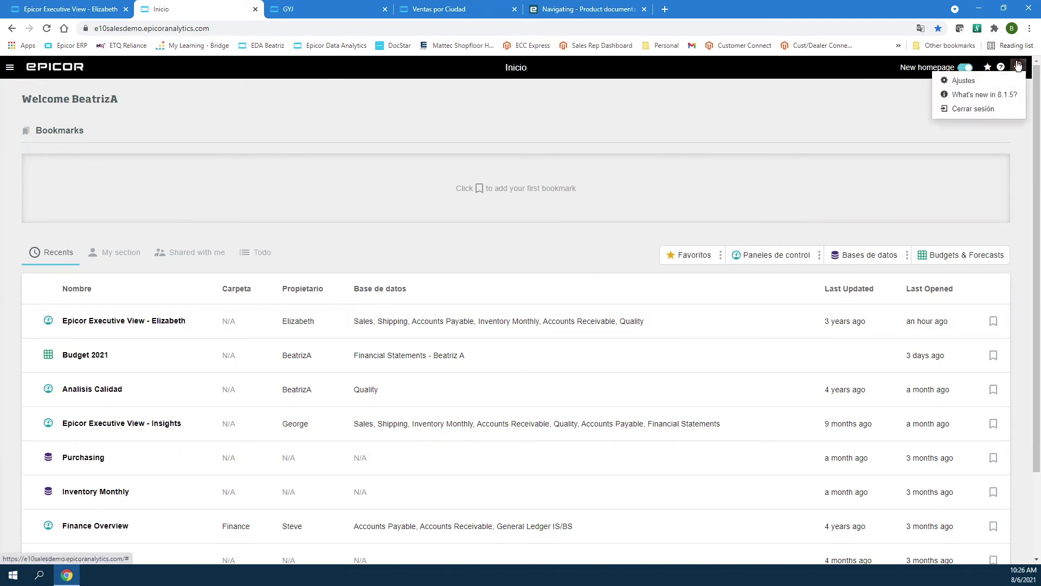
{"action": "left_click", "coordinate": [843, 109]}
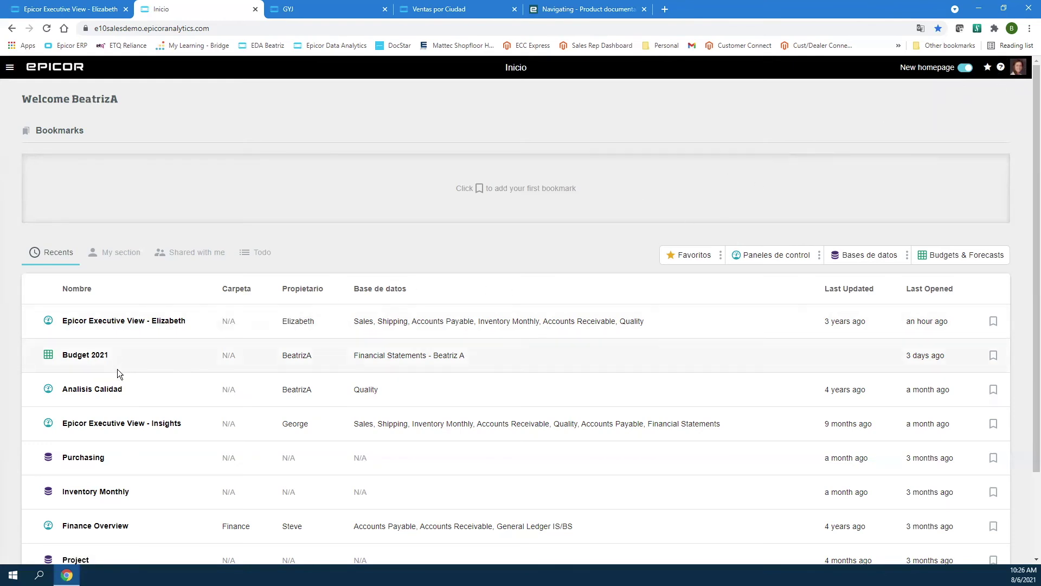
{"action": "scroll", "coordinate": [117, 368], "scroll_direction": "down", "scroll_amount": 1}
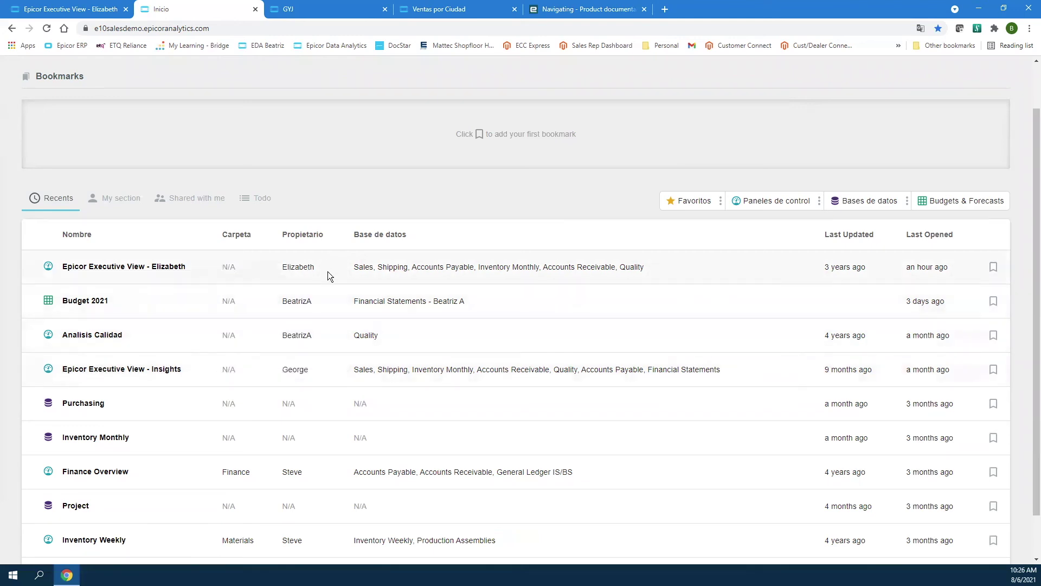
{"action": "scroll", "coordinate": [128, 291], "scroll_direction": "down", "scroll_amount": 1}
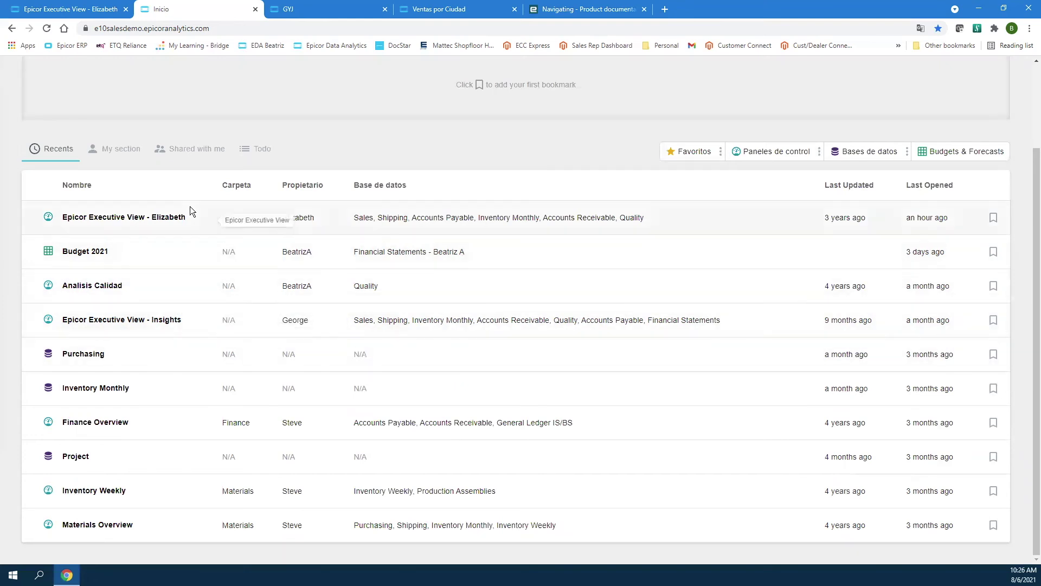
{"action": "scroll", "coordinate": [790, 343], "scroll_direction": "up", "scroll_amount": 2}
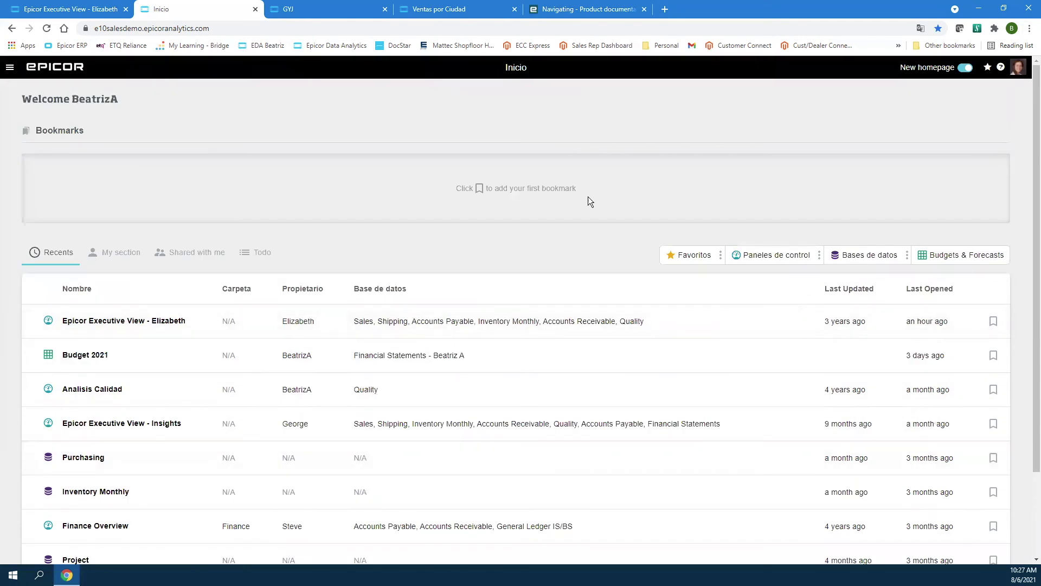
Open the first Epicor Executive View dashboard from the recent items and review its owner and user sharing settings without saving.
{"action": "left_click", "coordinate": [118, 320]}
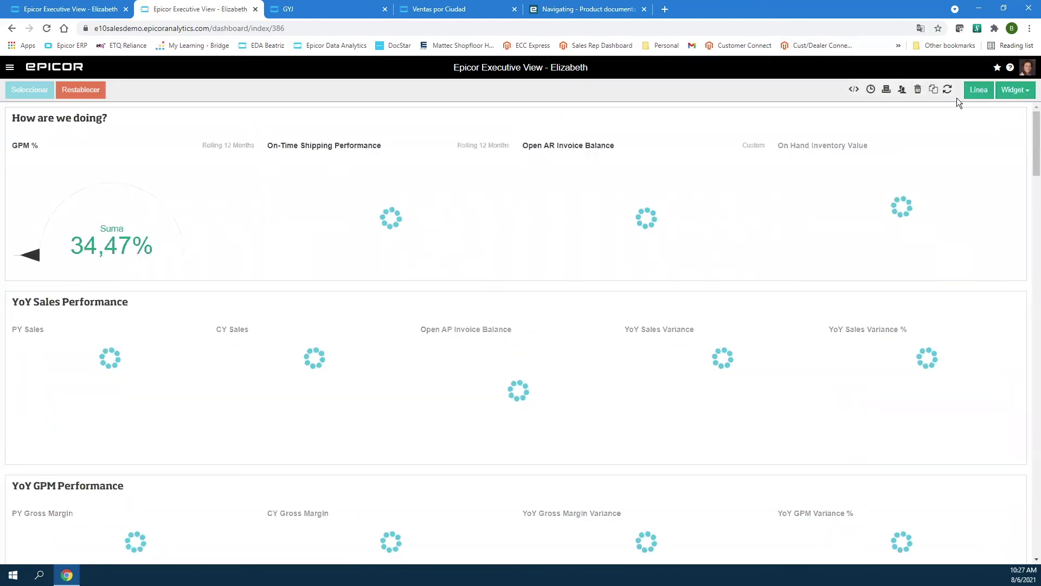
{"action": "left_click", "coordinate": [902, 90]}
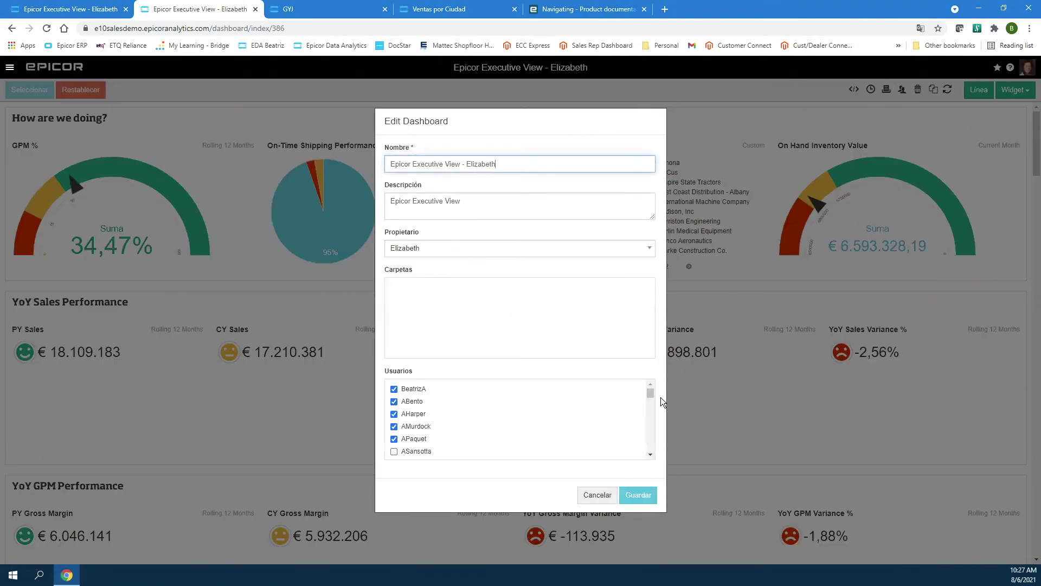
{"action": "left_click_drag", "start_coordinate": [652, 394], "coordinate": [655, 382]}
{"action": "left_click_drag", "start_coordinate": [651, 390], "coordinate": [655, 386]}
{"action": "left_click", "coordinate": [608, 503]}
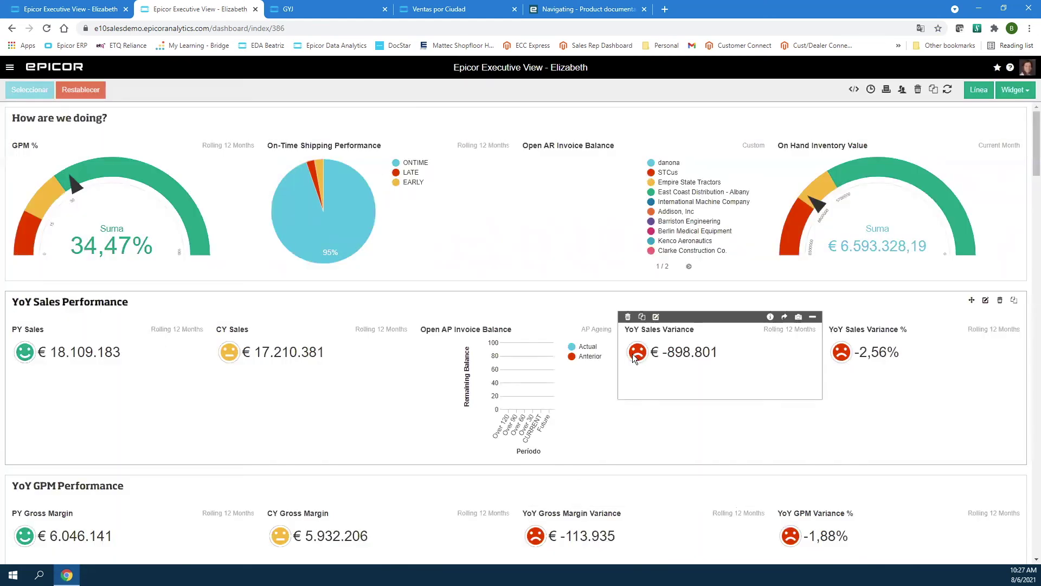
Check the available widget types, and view the Ventas por Ciudad query and the GYJ dashboard.
{"action": "left_click", "coordinate": [1006, 94]}
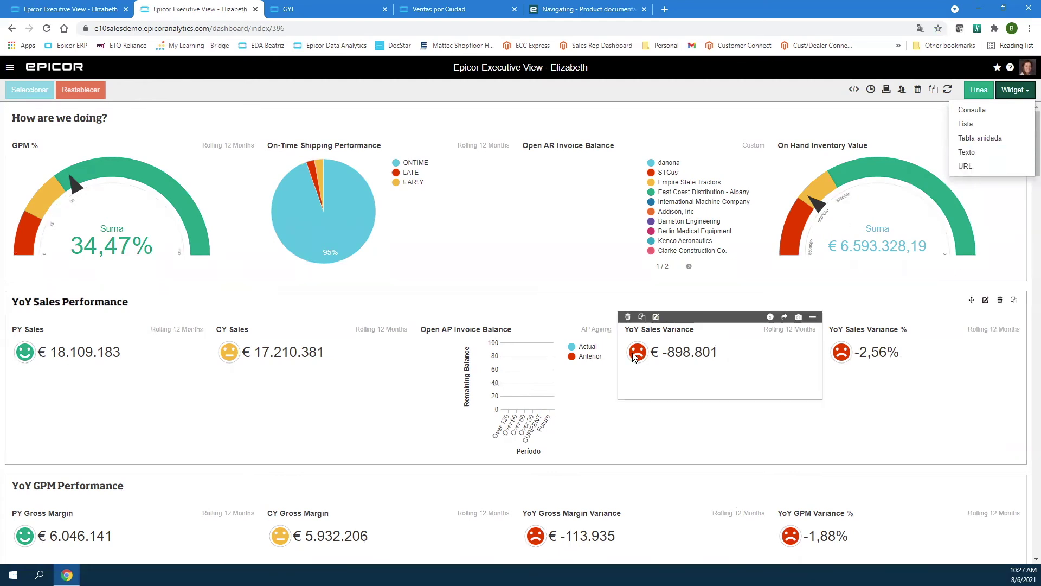
{"action": "left_click", "coordinate": [714, 91]}
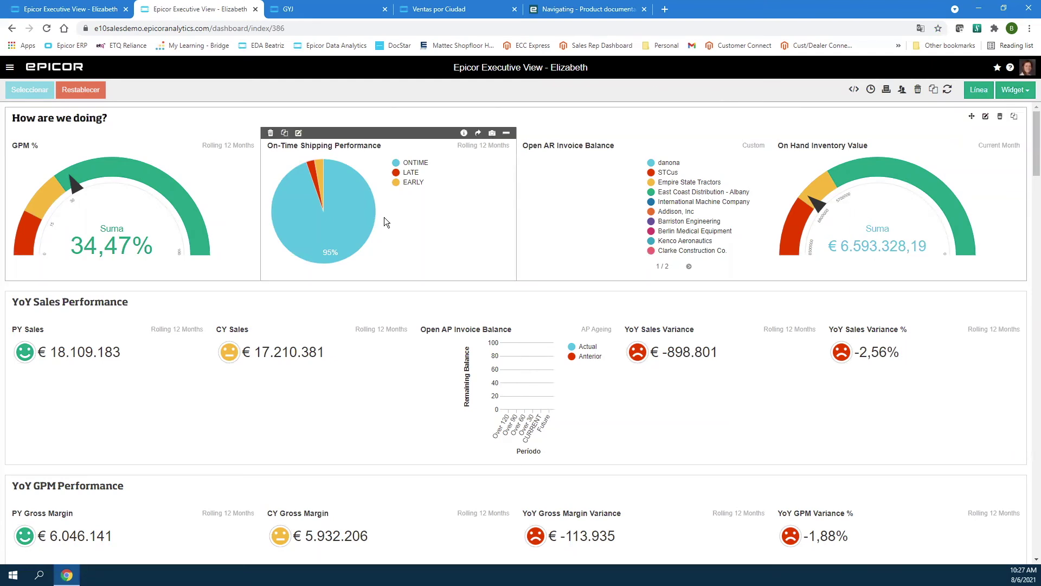
{"action": "left_click", "coordinate": [313, 12]}
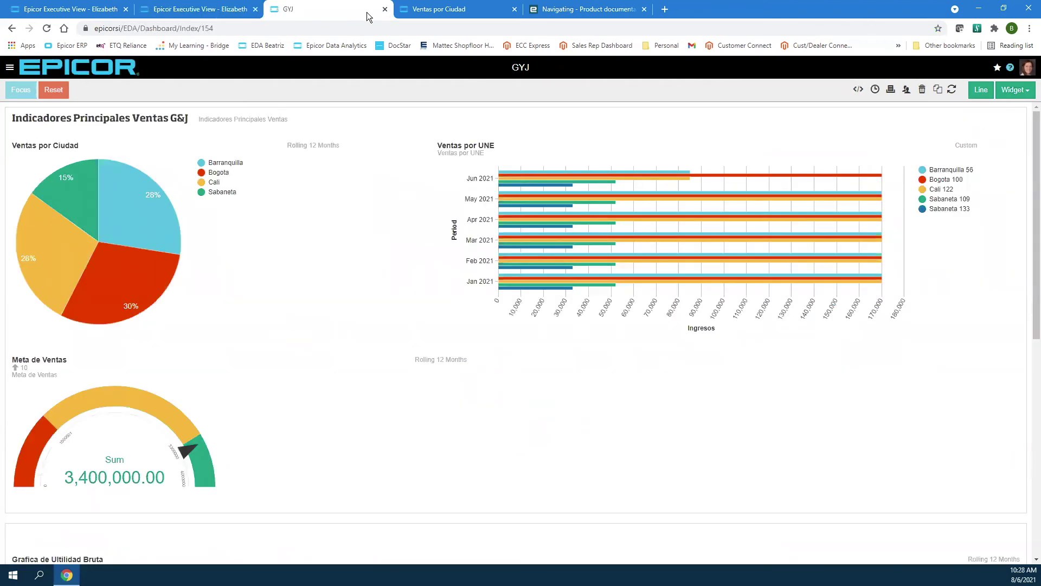
{"action": "left_click", "coordinate": [429, 10]}
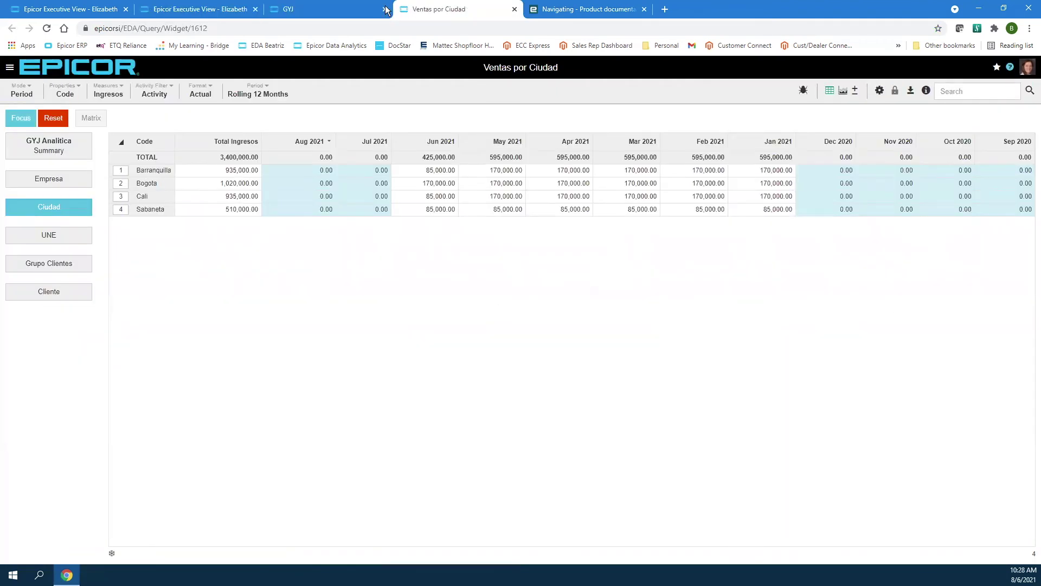
{"action": "left_click", "coordinate": [337, 10]}
{"action": "mouse_move", "coordinate": [304, 142]}
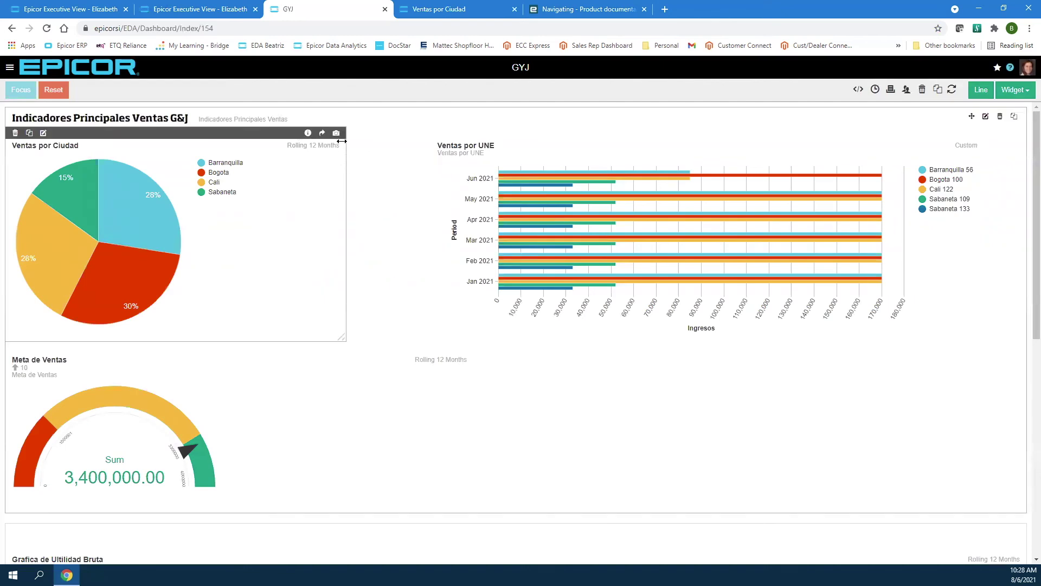
Open the database management list and open the GYJ Analitica database.
{"action": "left_click", "coordinate": [9, 67]}
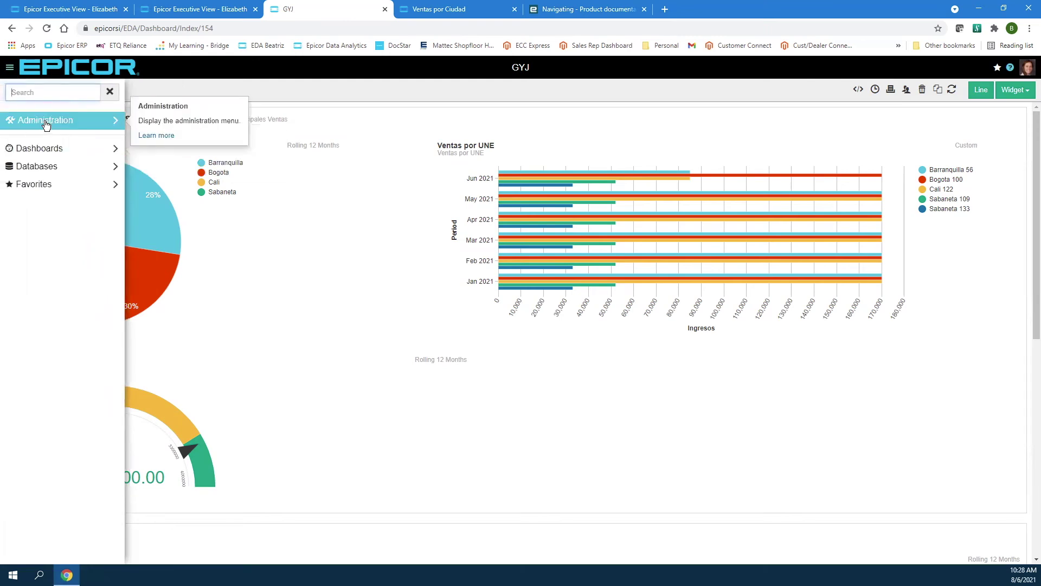
{"action": "left_click", "coordinate": [48, 165]}
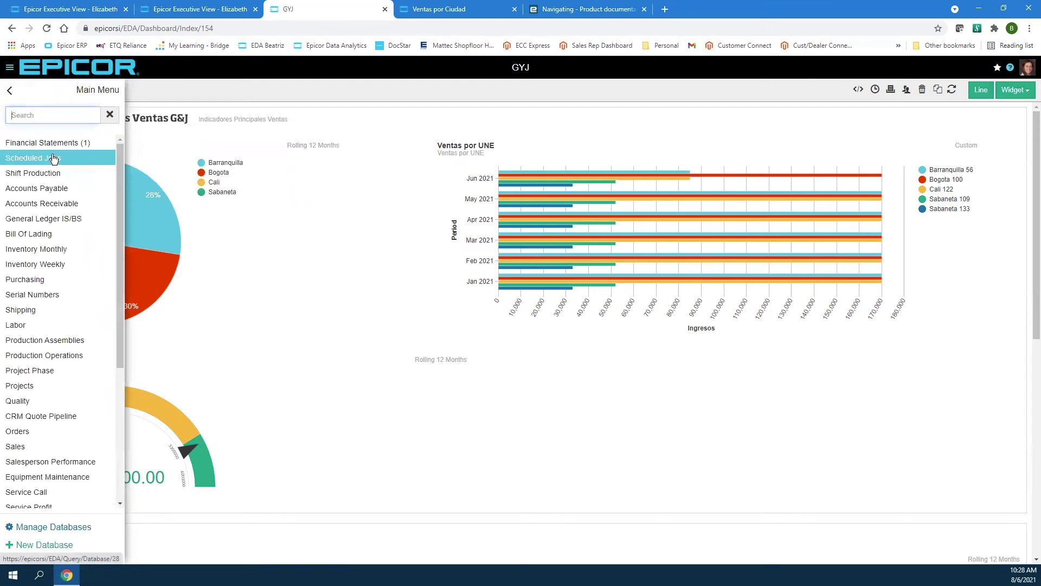
{"action": "left_click", "coordinate": [36, 529]}
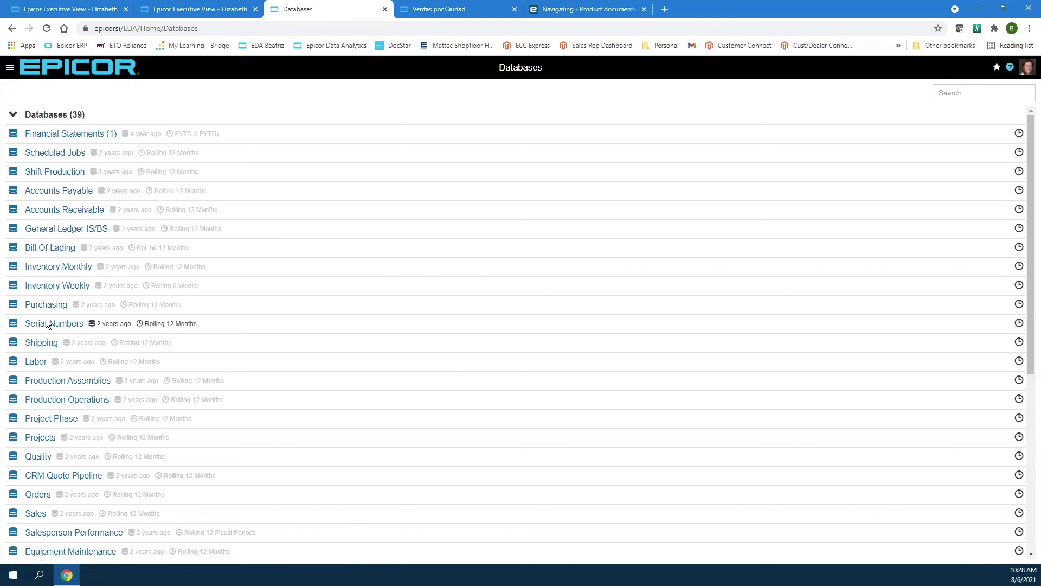
{"action": "scroll", "coordinate": [65, 336], "scroll_direction": "down", "scroll_amount": 4}
{"action": "scroll", "coordinate": [65, 320], "scroll_direction": "down", "scroll_amount": 1}
{"action": "scroll", "coordinate": [69, 348], "scroll_direction": "down", "scroll_amount": 1}
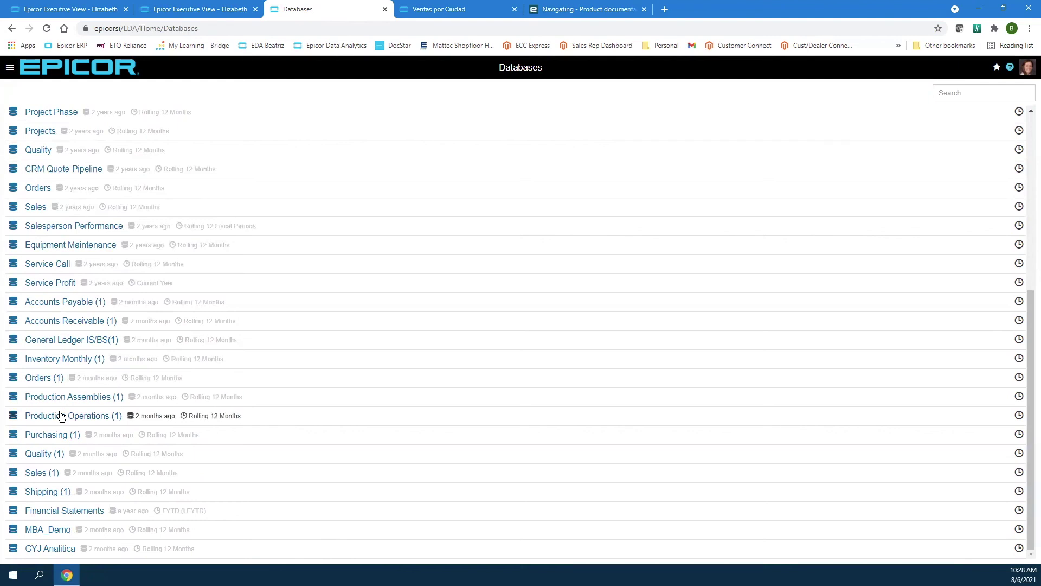
{"action": "left_click", "coordinate": [59, 550]}
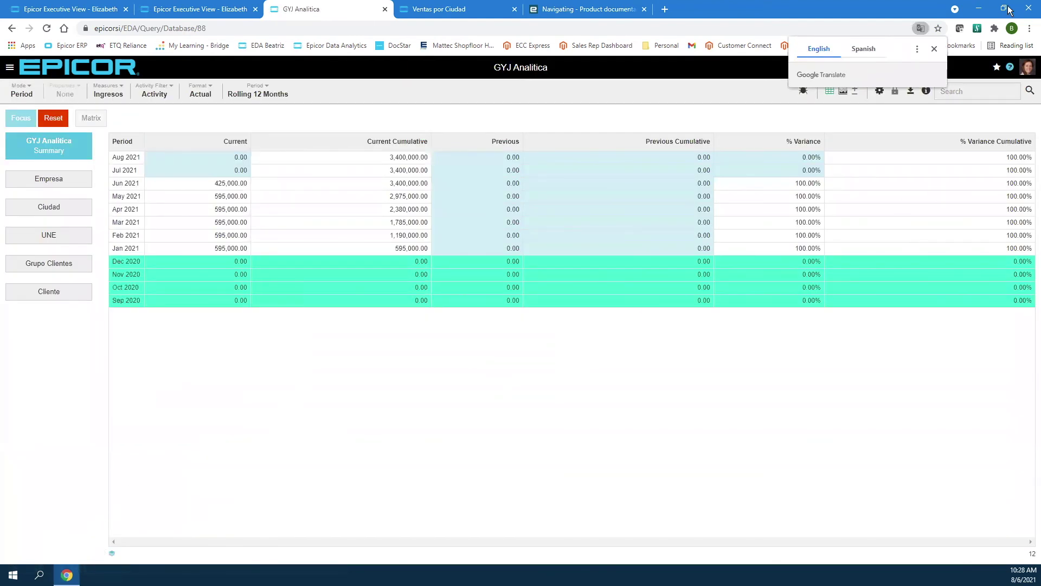
View the GYJ Analitica data by Empresa, Ciudad, UNE, Grupo Clientes and Cliente in turn.
{"action": "left_click", "coordinate": [934, 49]}
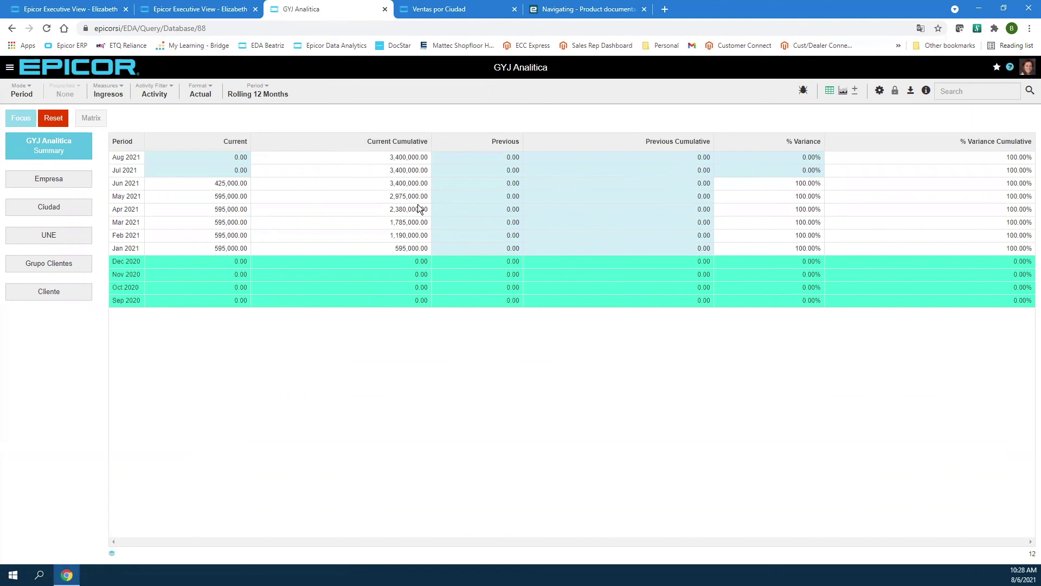
{"action": "mouse_move", "coordinate": [65, 179]}
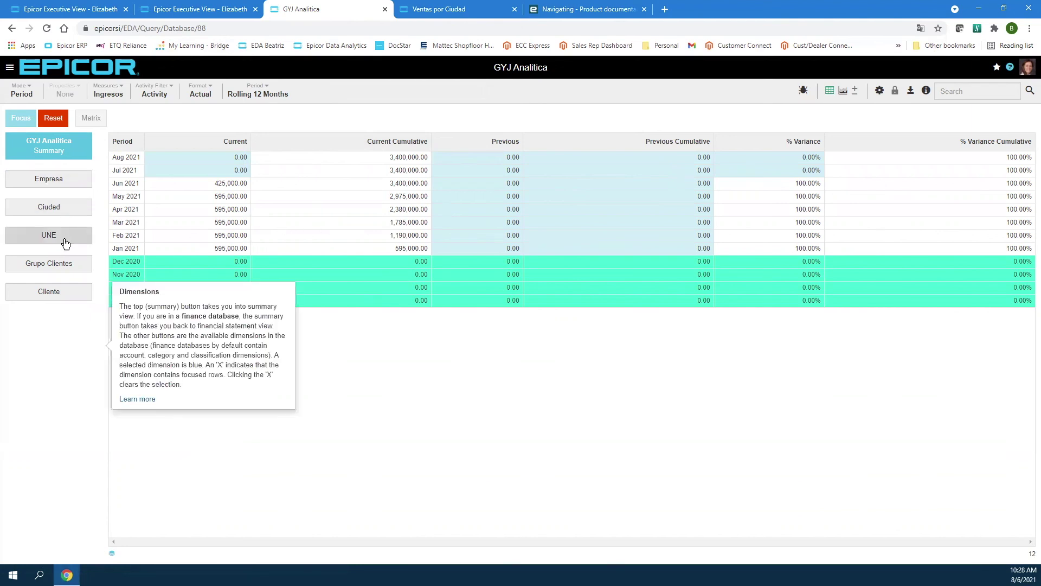
{"action": "left_click", "coordinate": [68, 182]}
{"action": "left_click", "coordinate": [67, 206]}
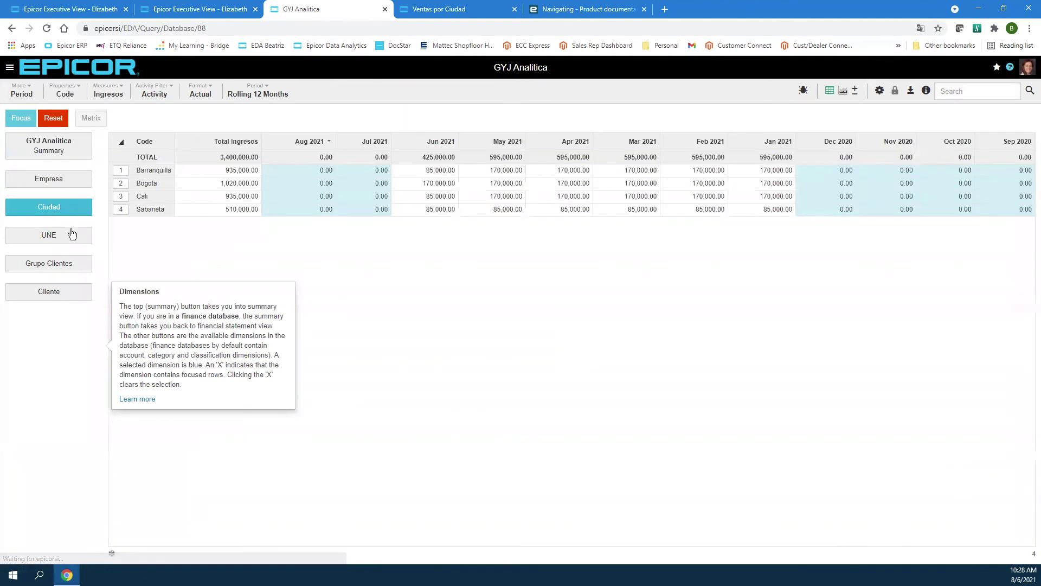
{"action": "left_click", "coordinate": [66, 239]}
{"action": "left_click", "coordinate": [60, 265]}
{"action": "left_click", "coordinate": [51, 292]}
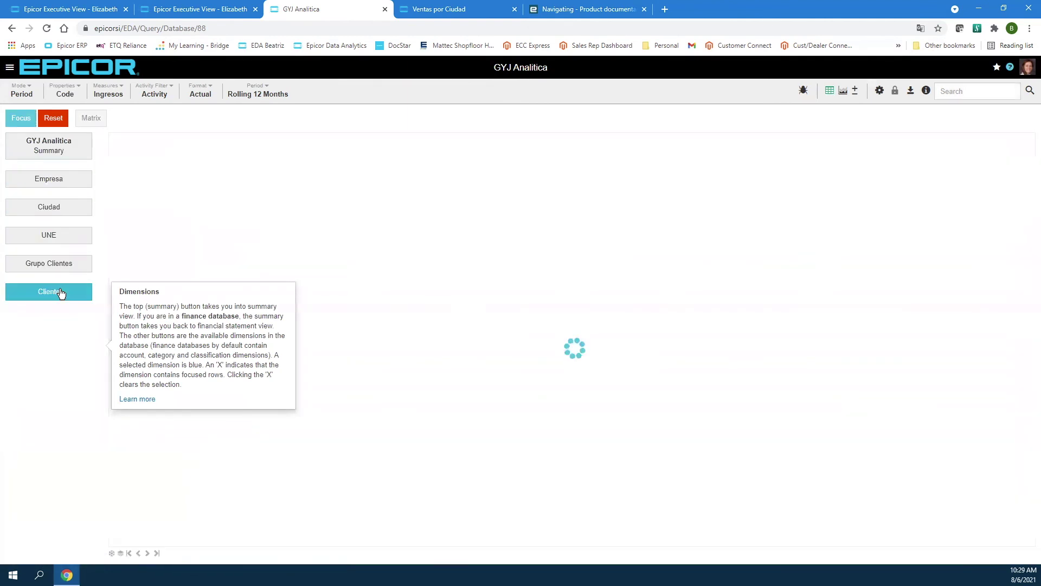
Return to the database management list and look through all available databases.
{"action": "left_click", "coordinate": [10, 68]}
{"action": "left_click", "coordinate": [81, 168]}
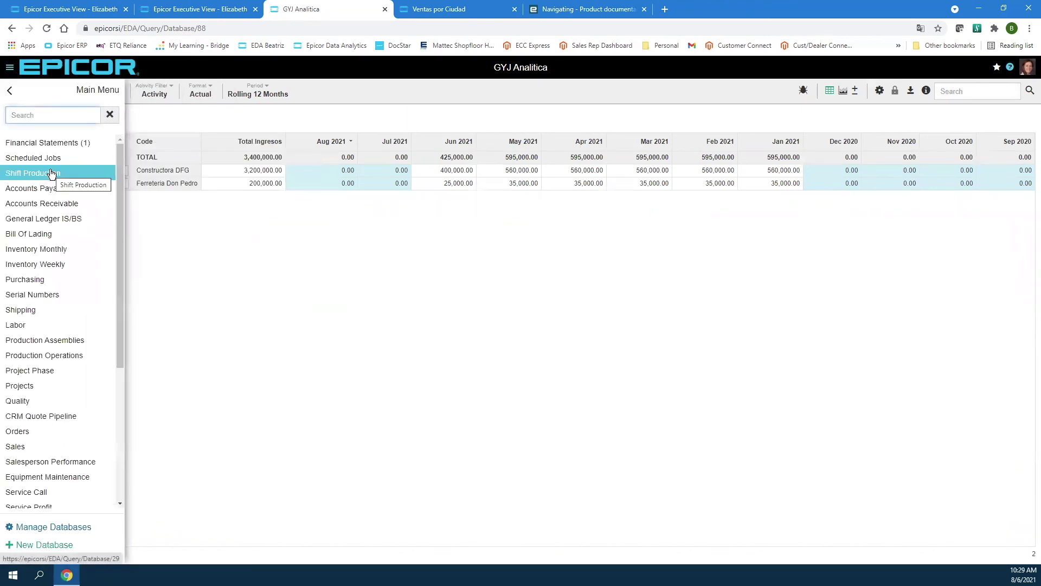
{"action": "left_click", "coordinate": [36, 533]}
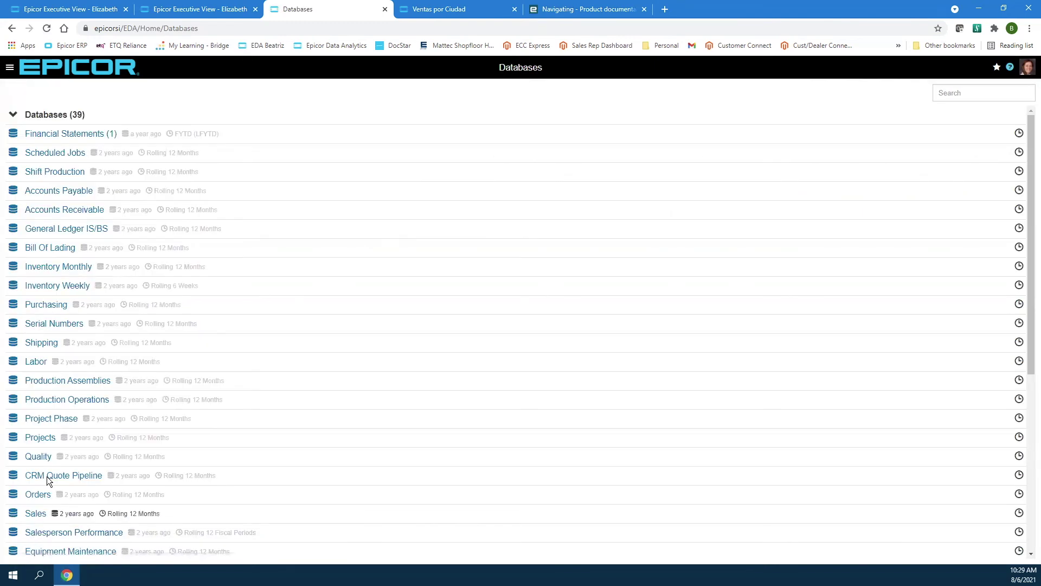
{"action": "scroll", "coordinate": [124, 341], "scroll_direction": "down", "scroll_amount": 6}
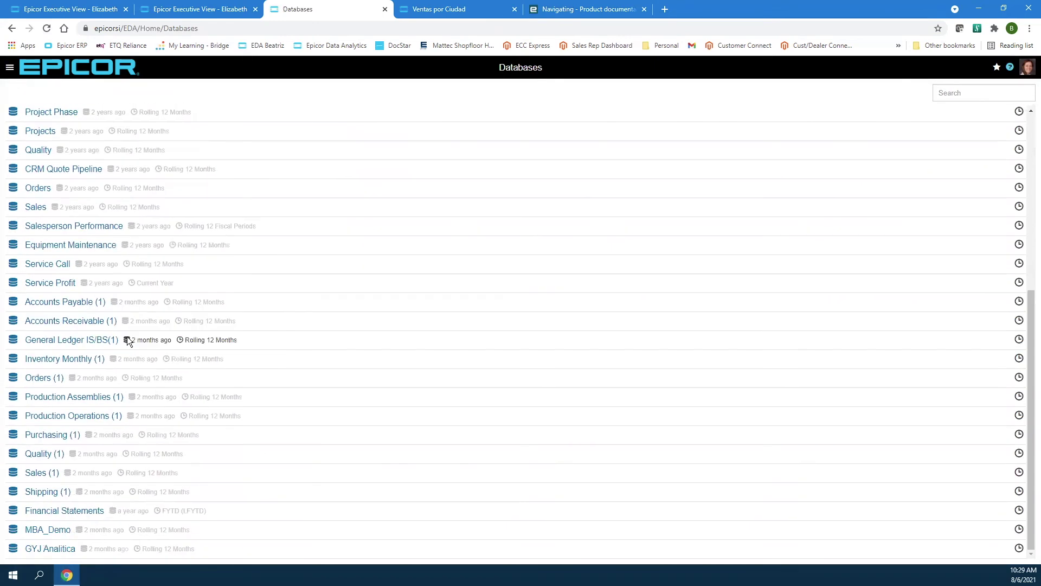
{"action": "scroll", "coordinate": [128, 334], "scroll_direction": "up", "scroll_amount": 6}
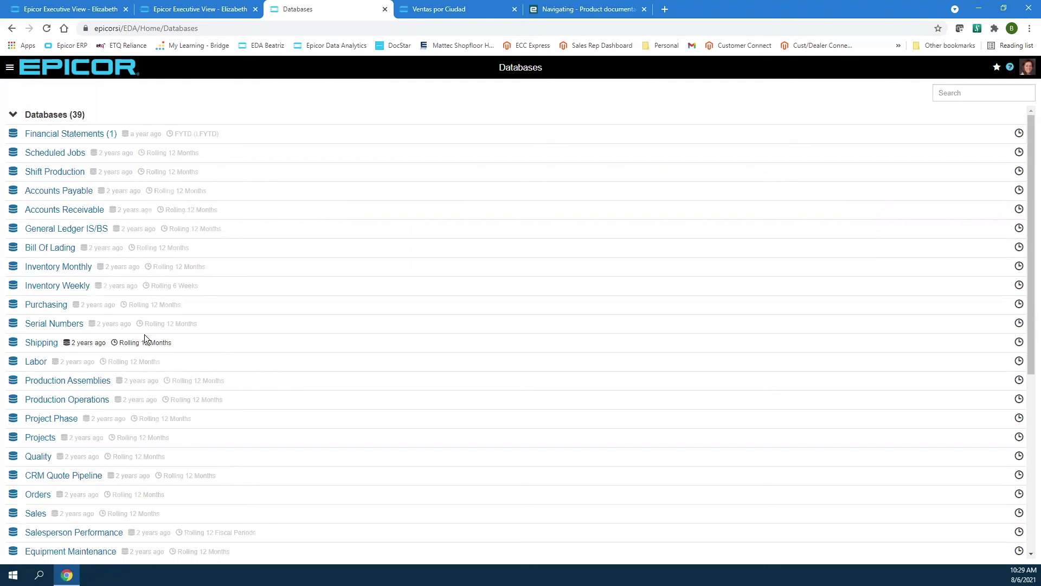
Look through the available databases, then open the database administration list and review its entries.
{"action": "scroll", "coordinate": [162, 282], "scroll_direction": "down", "scroll_amount": 5}
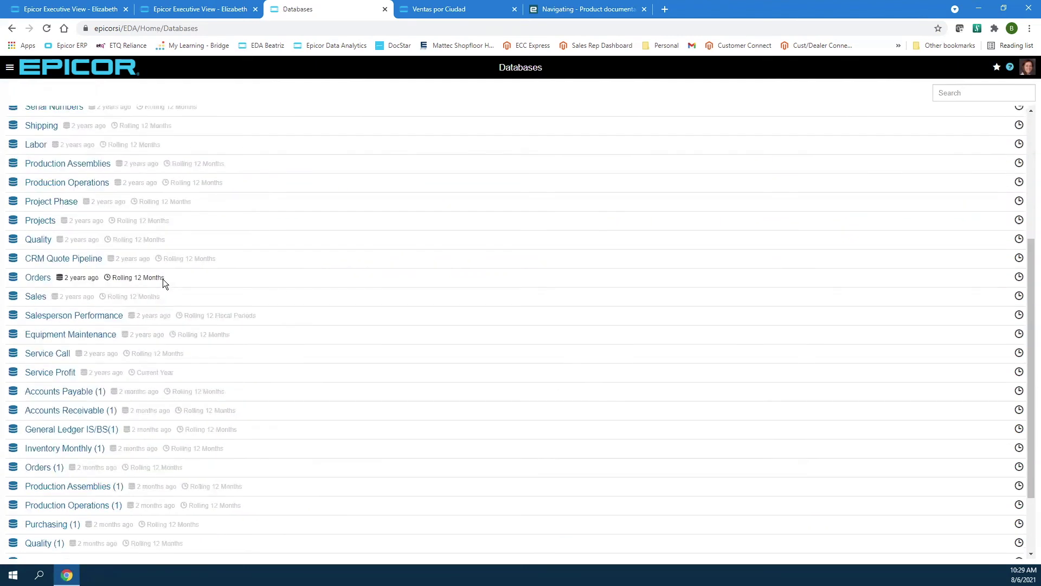
{"action": "scroll", "coordinate": [163, 262], "scroll_direction": "up", "scroll_amount": 3}
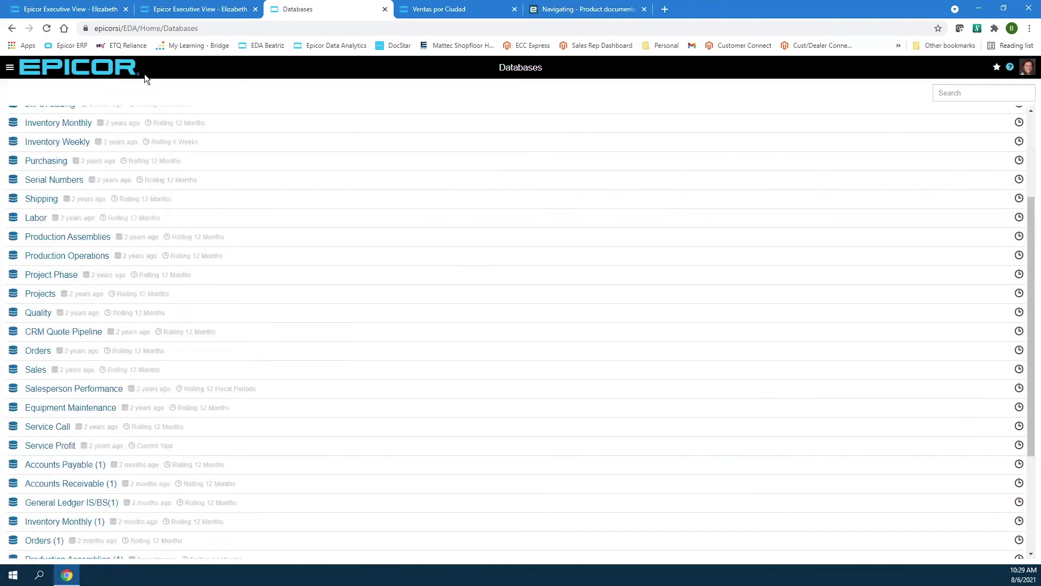
{"action": "left_click", "coordinate": [10, 67]}
{"action": "left_click", "coordinate": [34, 118]}
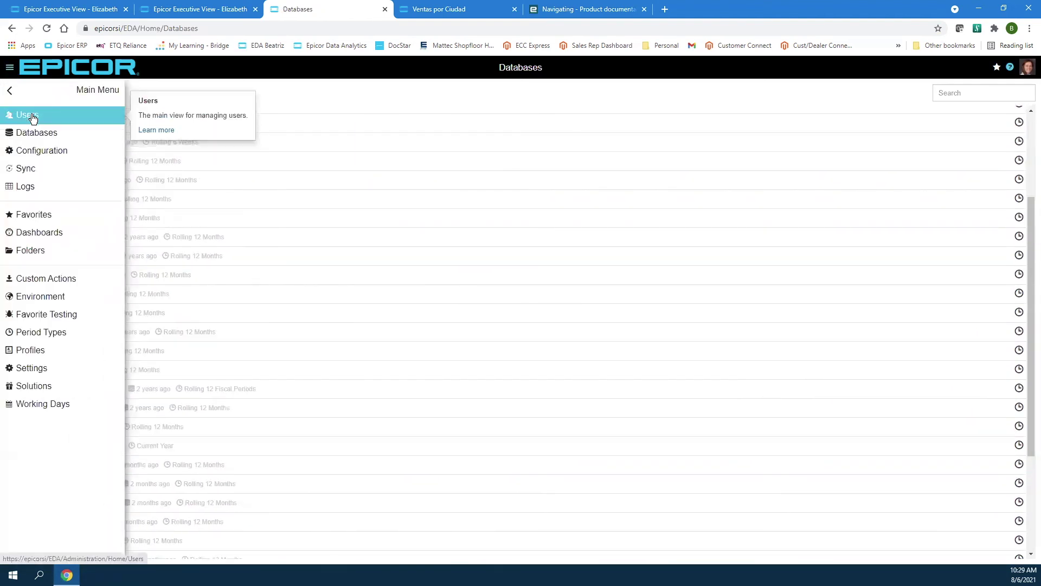
{"action": "left_click", "coordinate": [31, 133]}
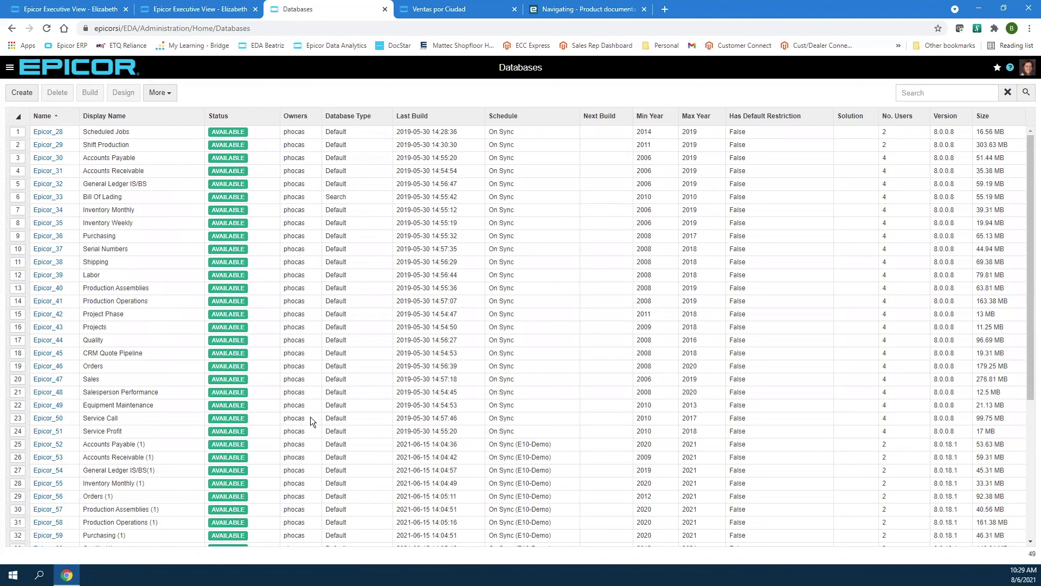
{"action": "scroll", "coordinate": [296, 451], "scroll_direction": "down", "scroll_amount": 4}
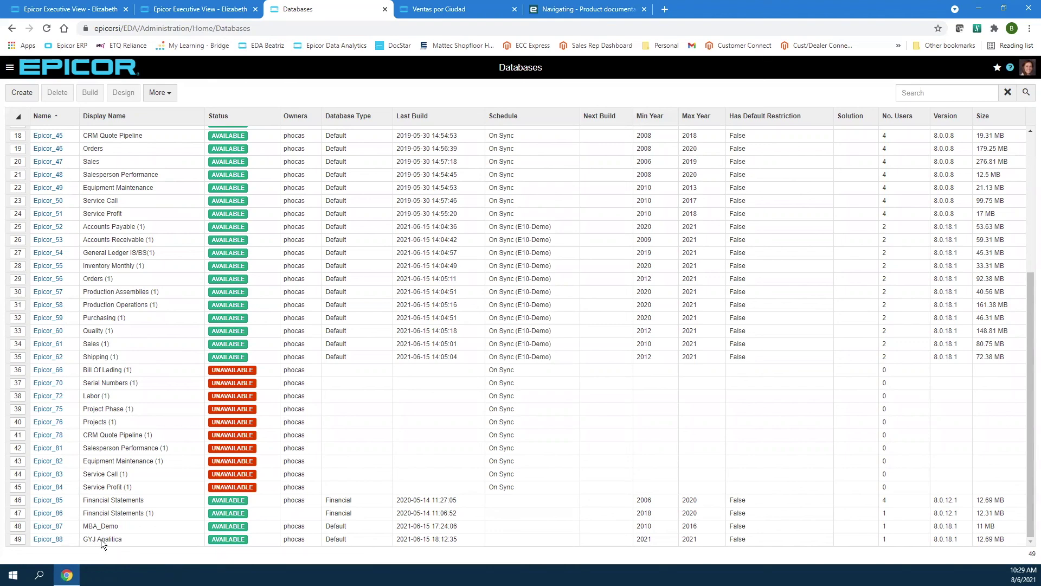
Open the GYJ Analitica database settings, dismiss the translation prompt and open the database's design.
{"action": "left_click", "coordinate": [62, 535]}
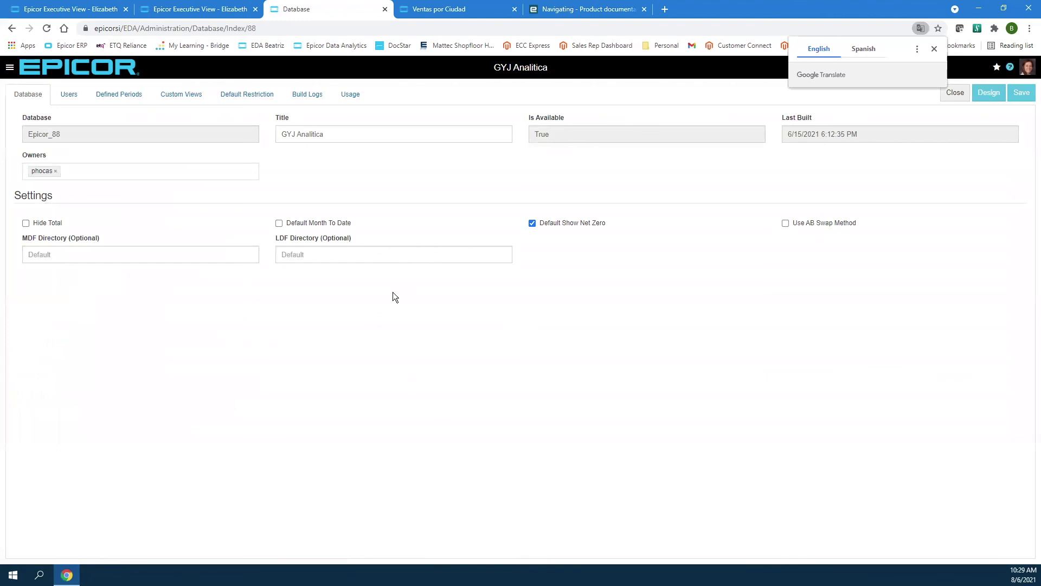
{"action": "left_click", "coordinate": [934, 49]}
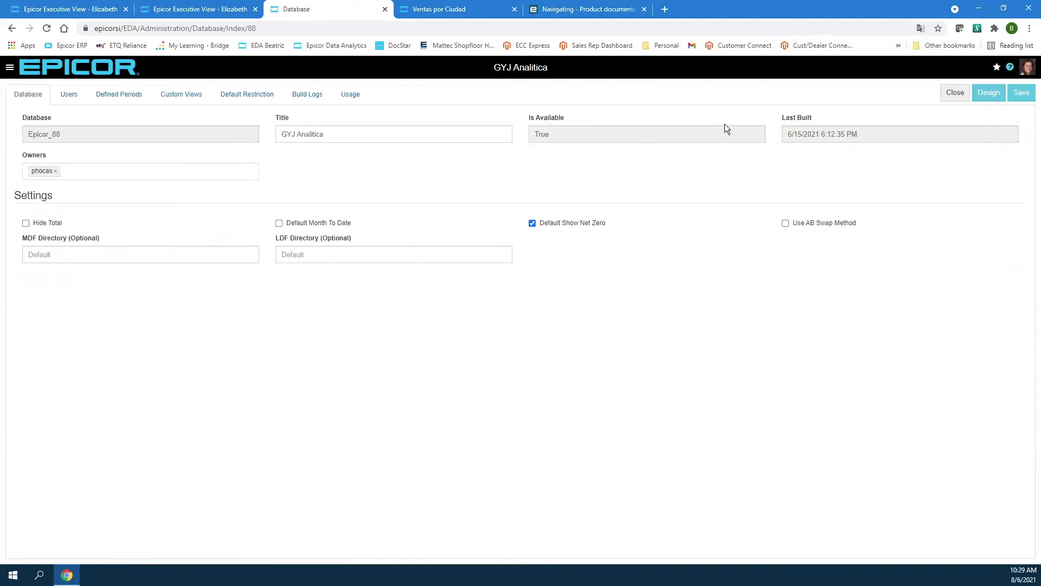
{"action": "left_click", "coordinate": [989, 92]}
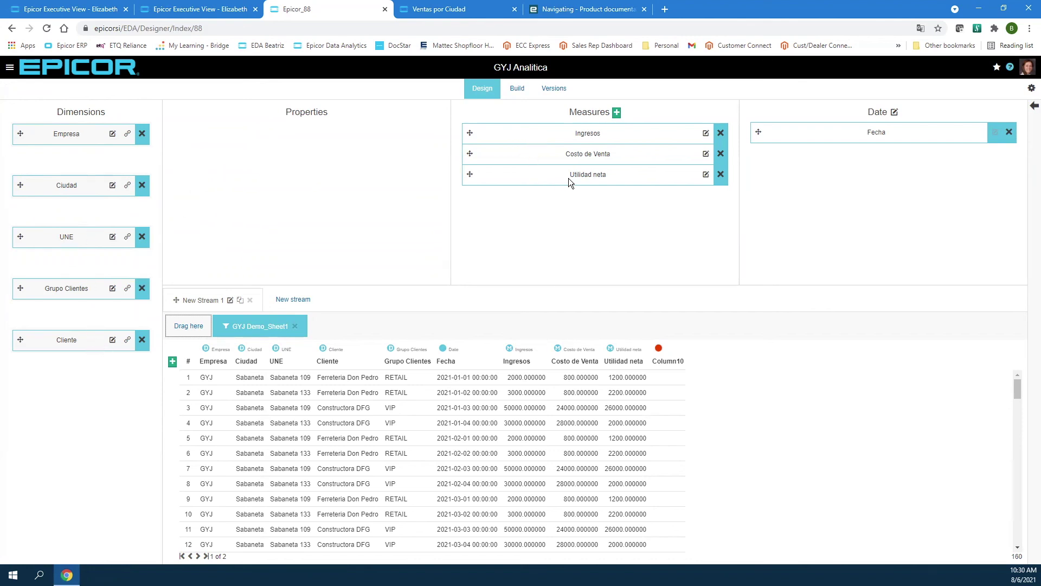
Unmap the Utilidad neta and Costo de Venta measures, and map their matching source columns back to Measures.
{"action": "left_click", "coordinate": [721, 175]}
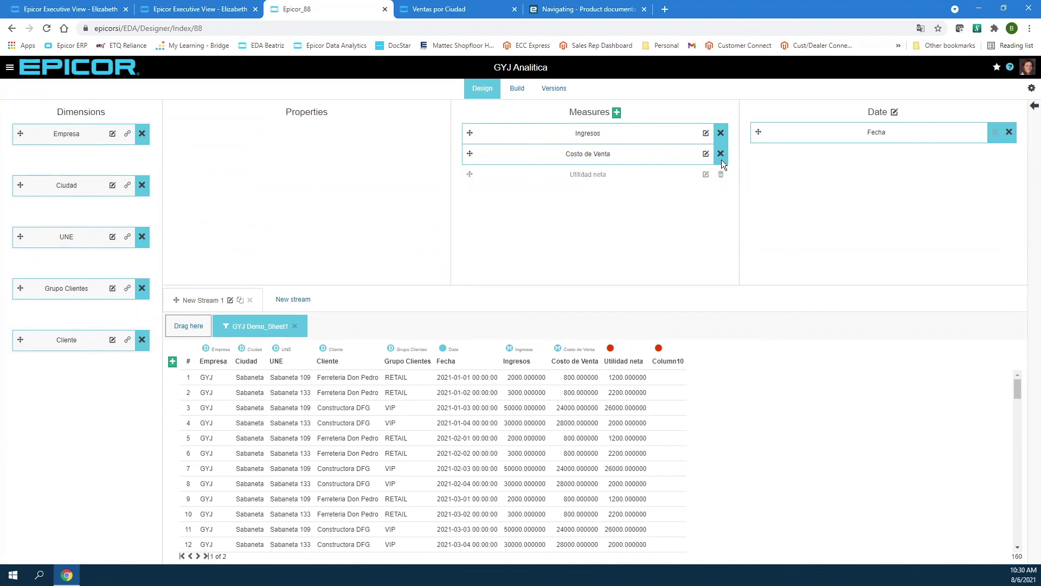
{"action": "left_click", "coordinate": [721, 154]}
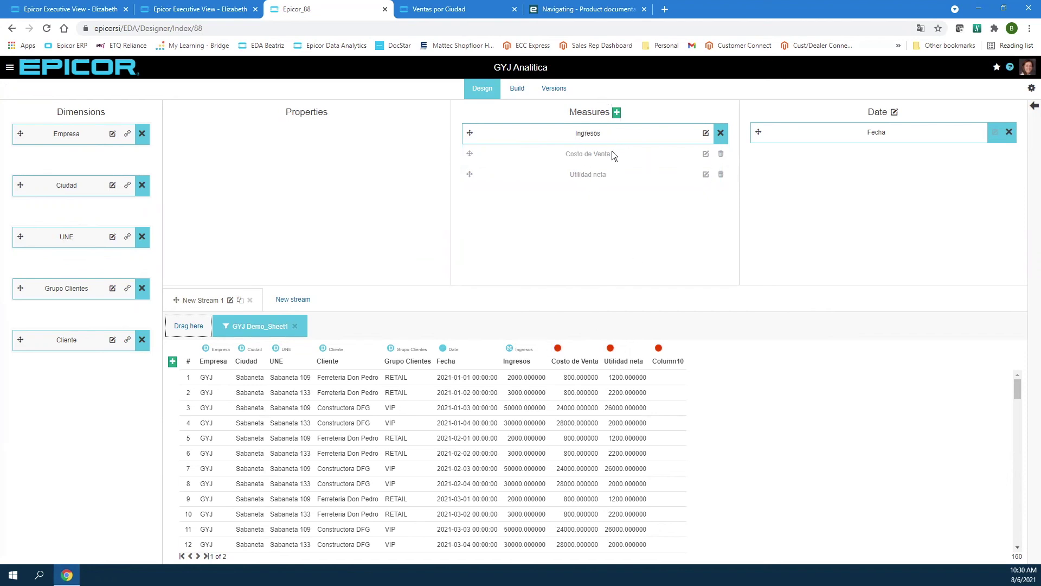
{"action": "left_click_drag", "start_coordinate": [558, 349], "coordinate": [554, 156]}
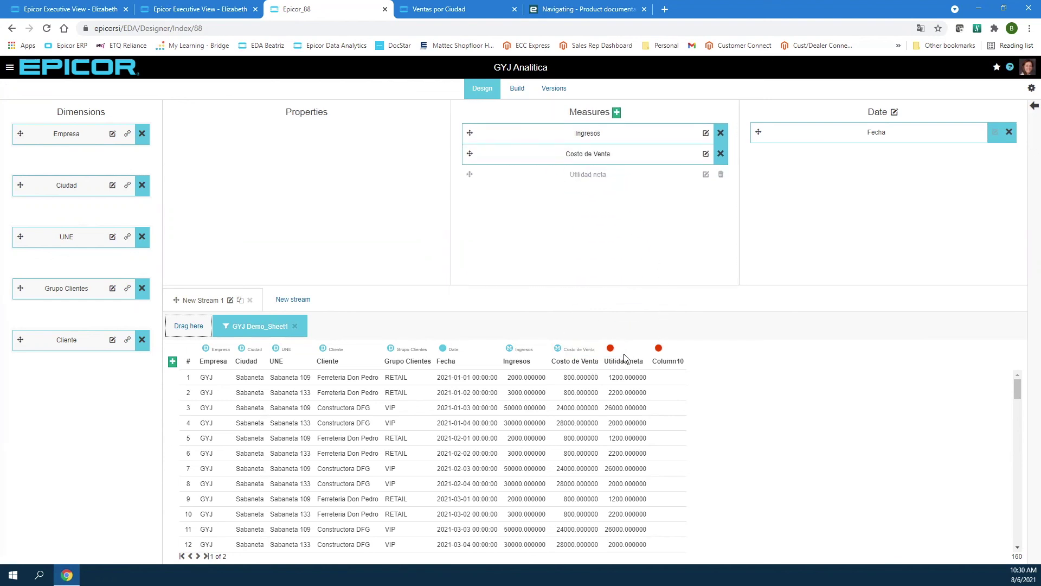
{"action": "left_click_drag", "start_coordinate": [610, 349], "coordinate": [637, 170]}
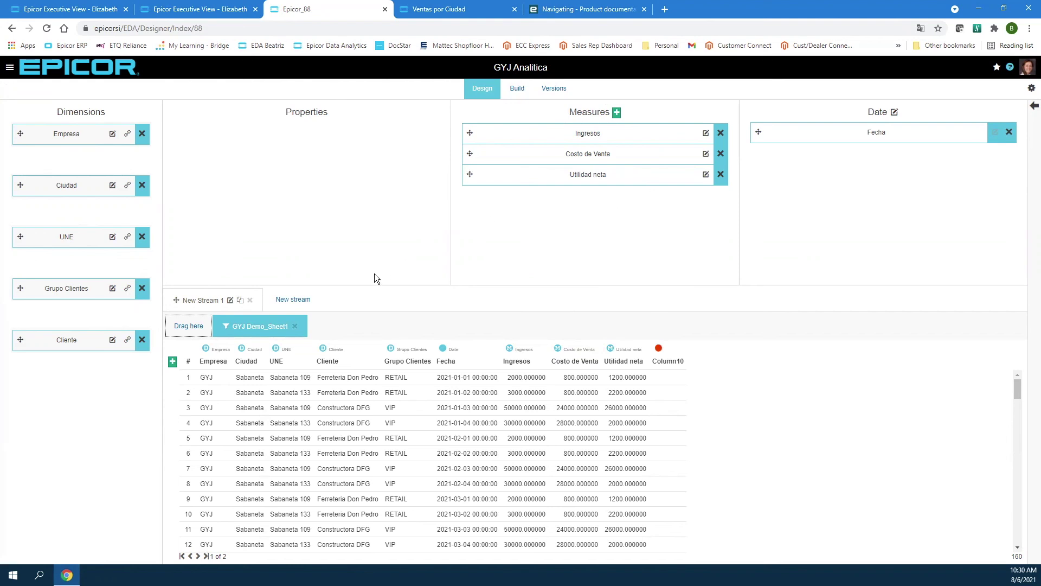
Show the data sources available to the design and start choosing a file to upload.
{"action": "left_click", "coordinate": [1034, 106]}
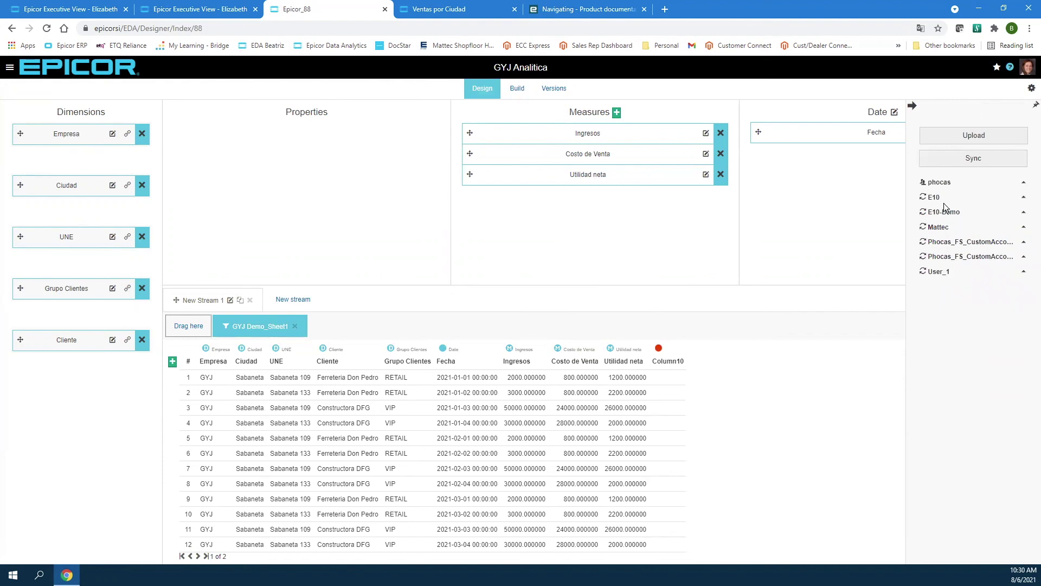
{"action": "left_click", "coordinate": [970, 135]}
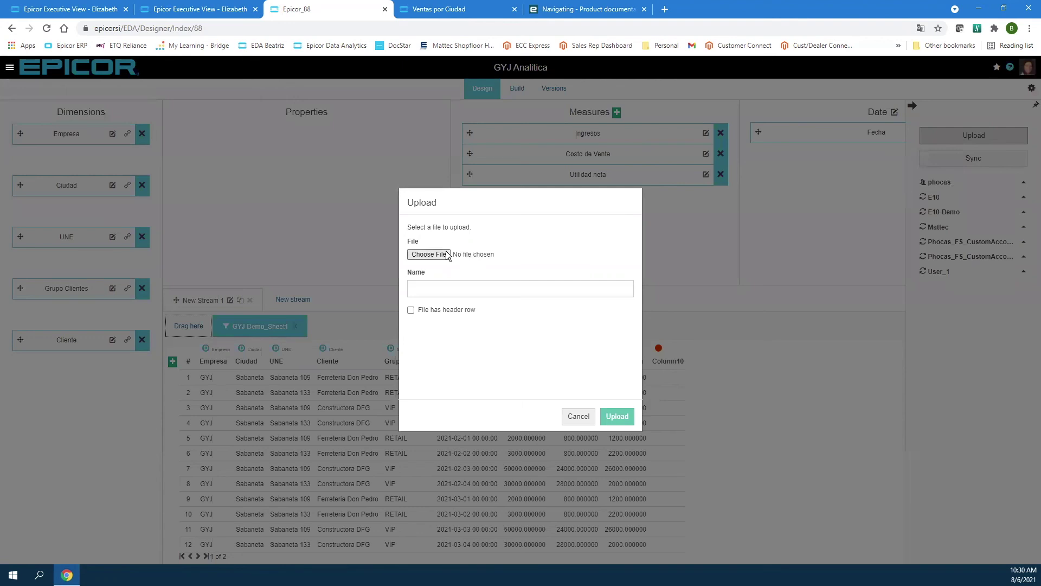
{"action": "left_click", "coordinate": [429, 254]}
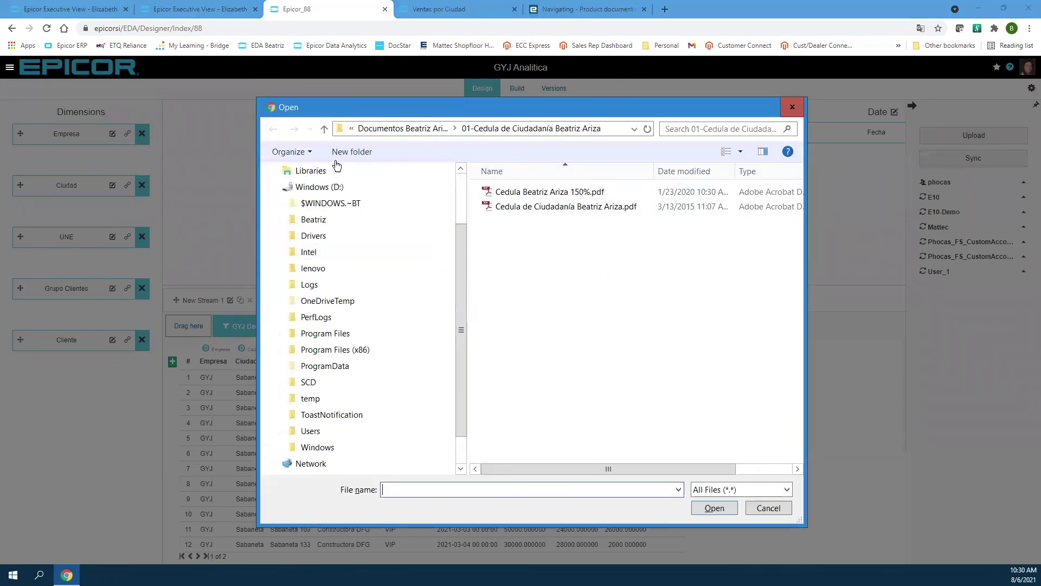
Browse to the 05-Demo profundización folder inside 07-GYJ Ferreterias for an upload file, and cancel the upload.
{"action": "left_click", "coordinate": [305, 220]}
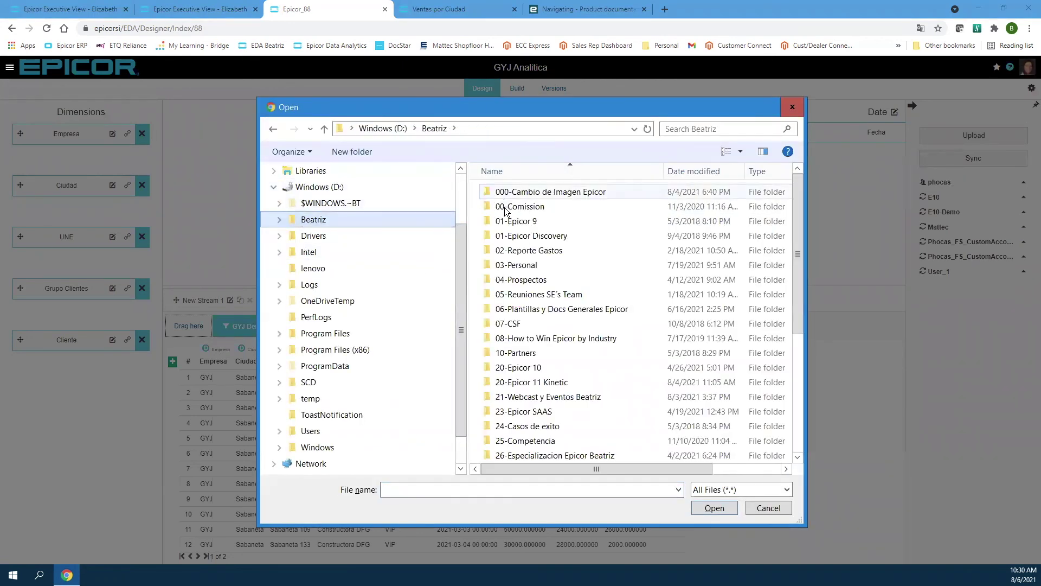
{"action": "double_click", "coordinate": [521, 280]}
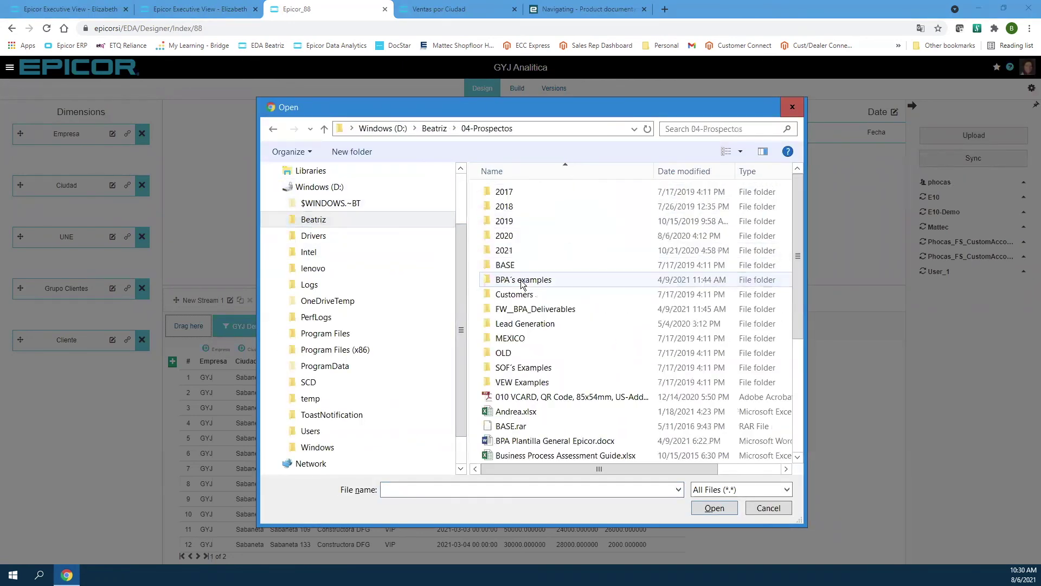
{"action": "double_click", "coordinate": [504, 250]}
{"action": "double_click", "coordinate": [525, 207]}
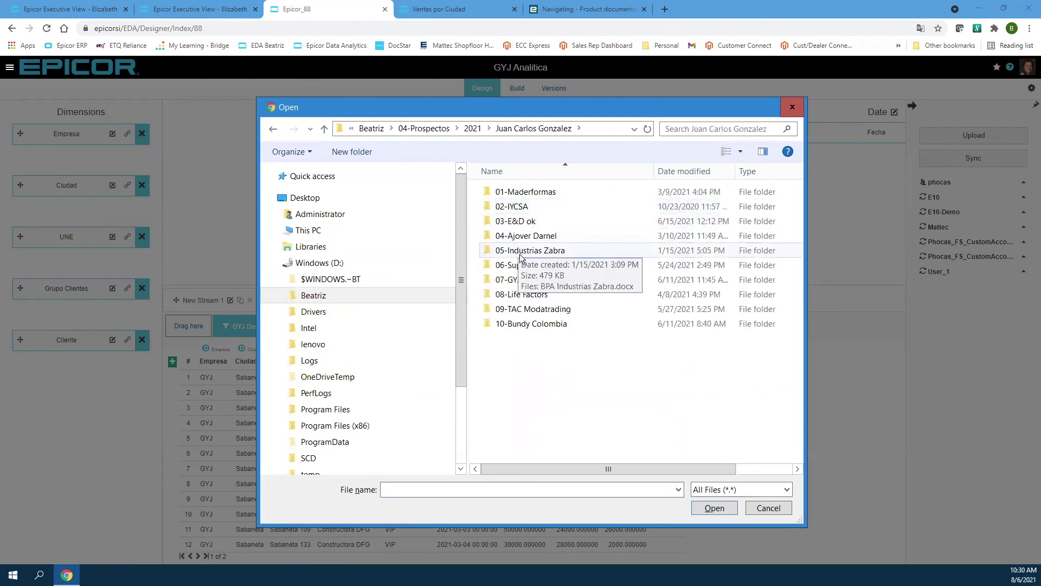
{"action": "double_click", "coordinate": [528, 279]}
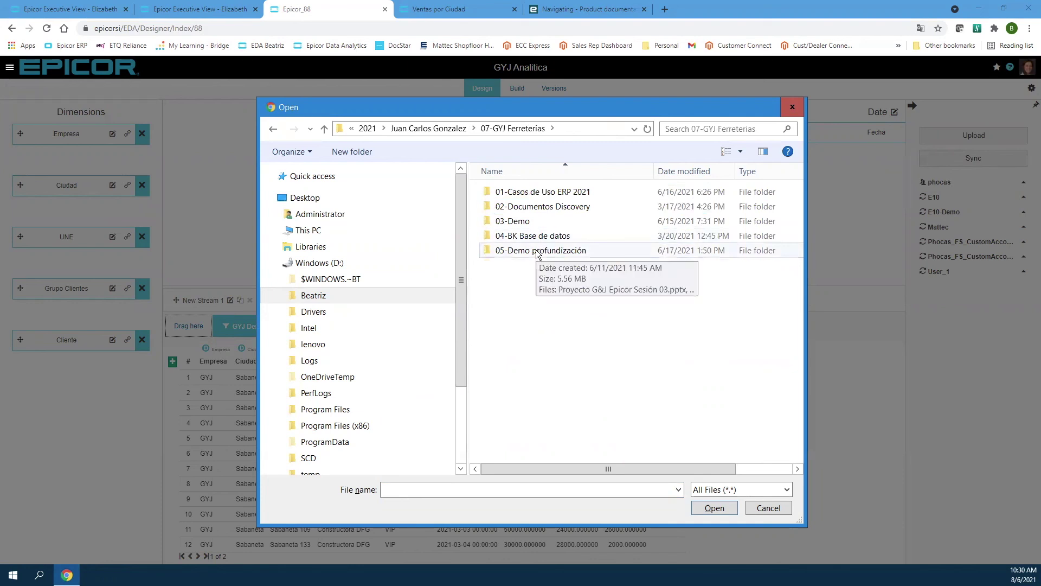
{"action": "double_click", "coordinate": [537, 252]}
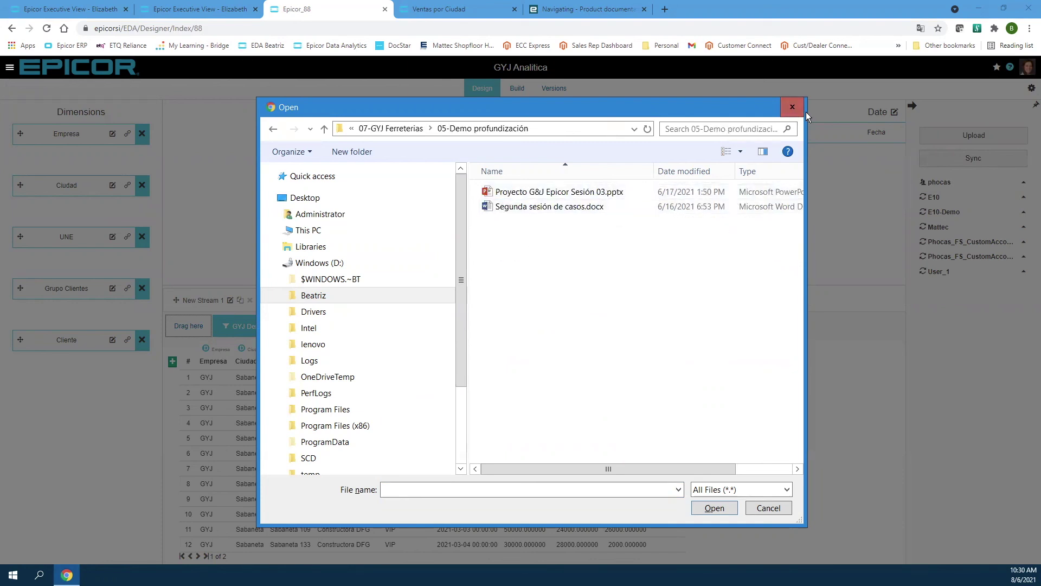
{"action": "left_click", "coordinate": [773, 506]}
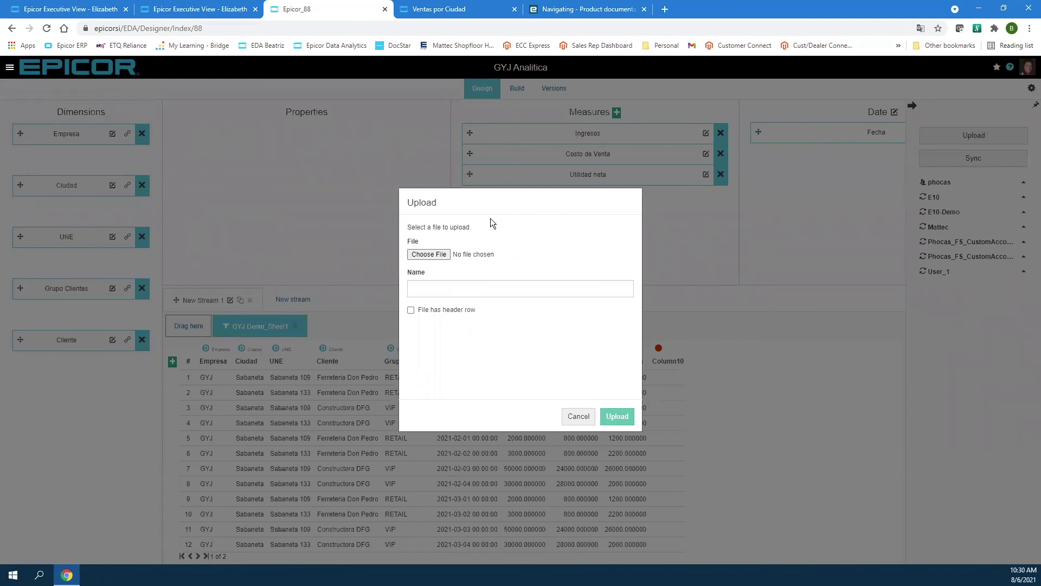
{"action": "left_click", "coordinate": [576, 412]}
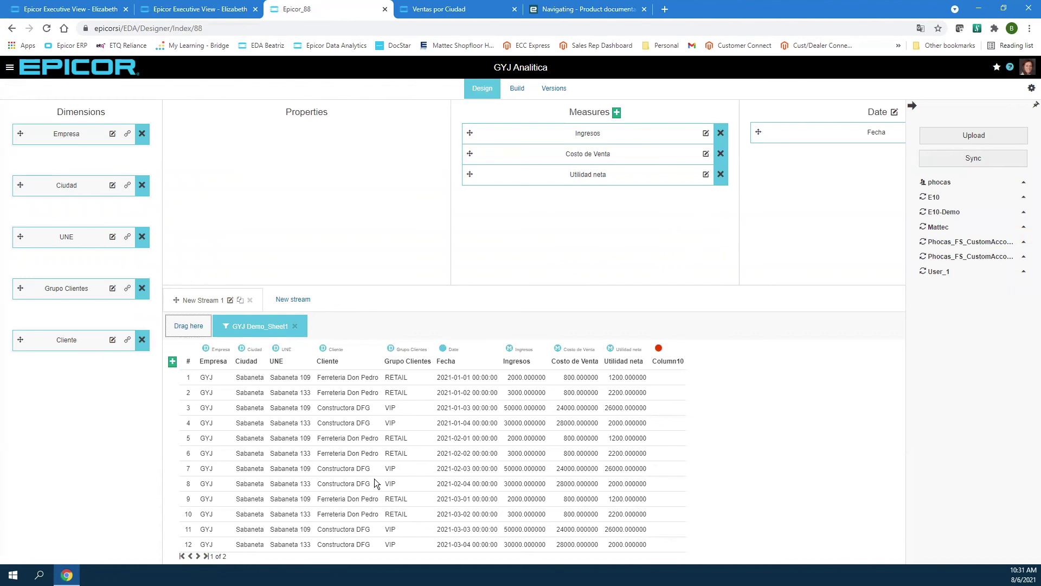